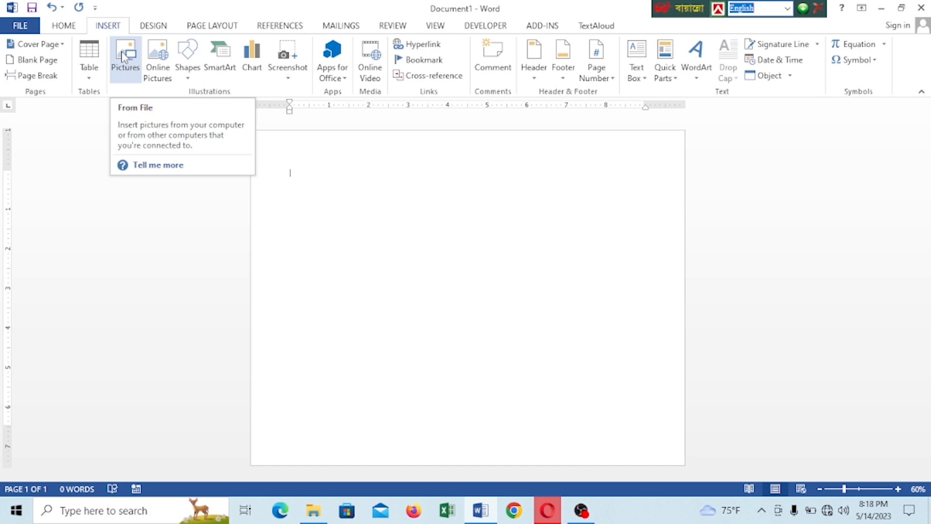
# - Insert the picture download (2).jpg from the Desktop folder and set its text wrapping to In Front of Text
pyautogui.click(122, 55)
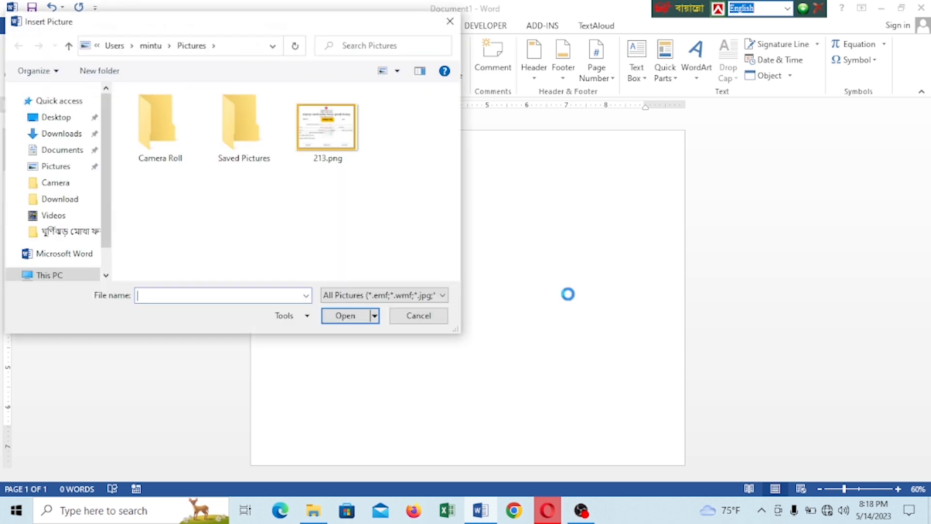
pyautogui.click(57, 117)
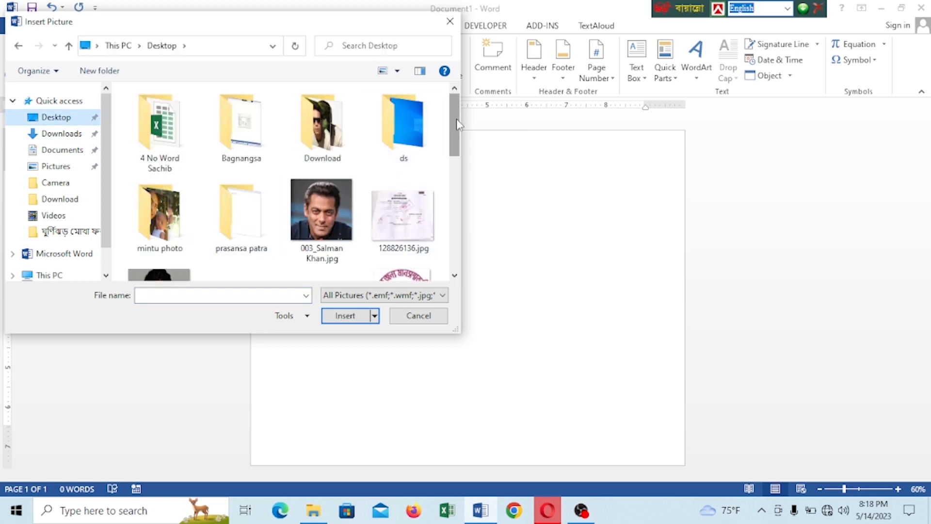
pyautogui.moveTo(456, 123); pyautogui.dragTo(449, 175)
pyautogui.click(322, 145)
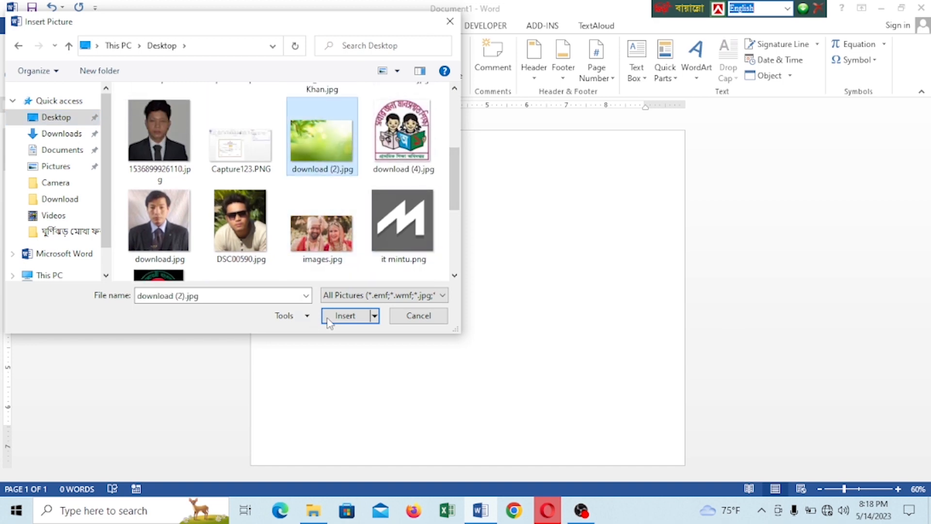
pyautogui.click(342, 319)
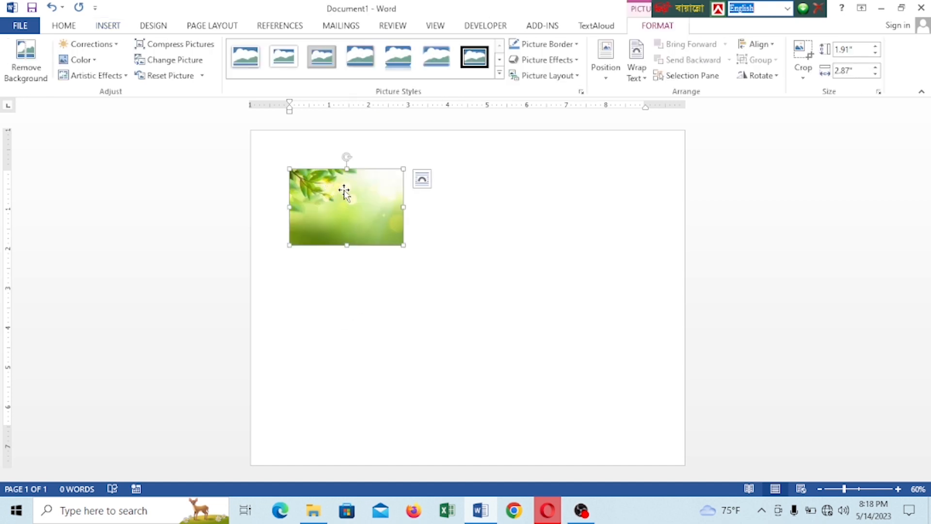
pyautogui.click(636, 78)
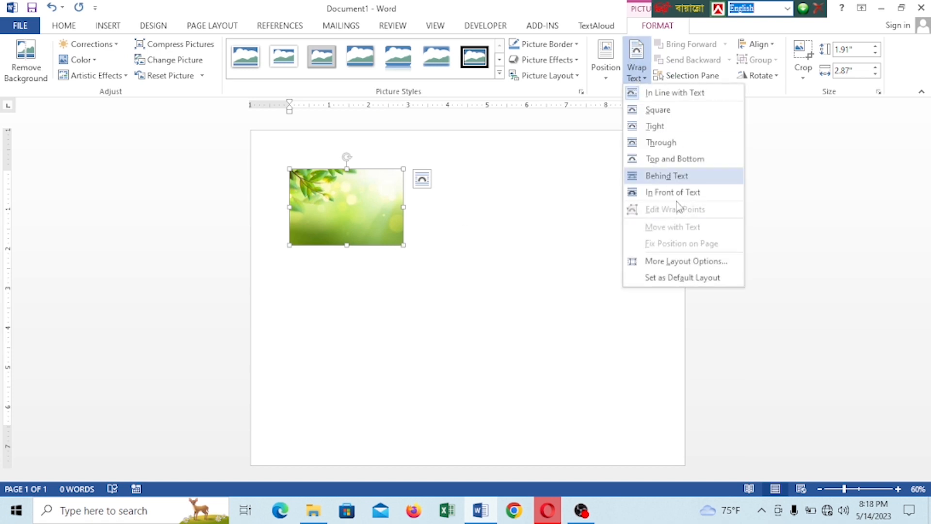
pyautogui.click(658, 193)
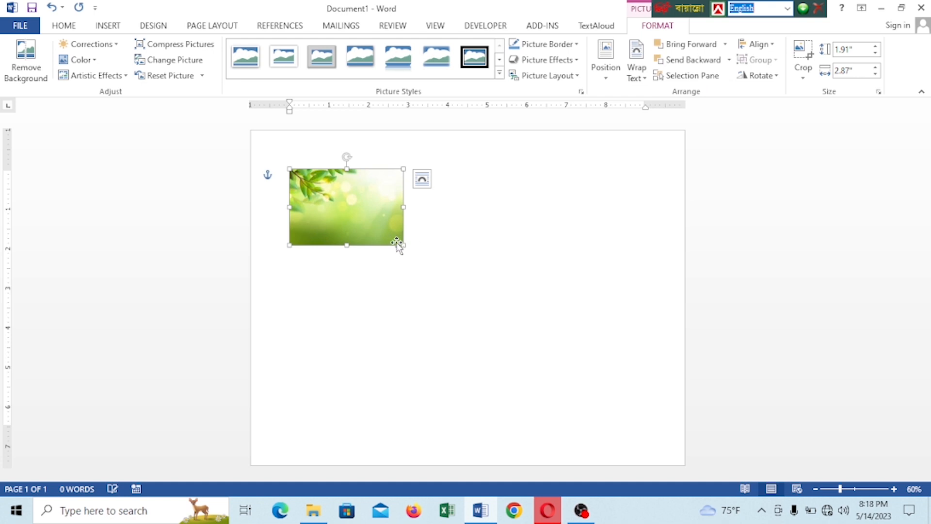
# - Enlarge and stretch the leaf picture to cover the whole page, about 8.43" high by 10.96" wide
pyautogui.moveTo(403, 245); pyautogui.dragTo(482, 394)
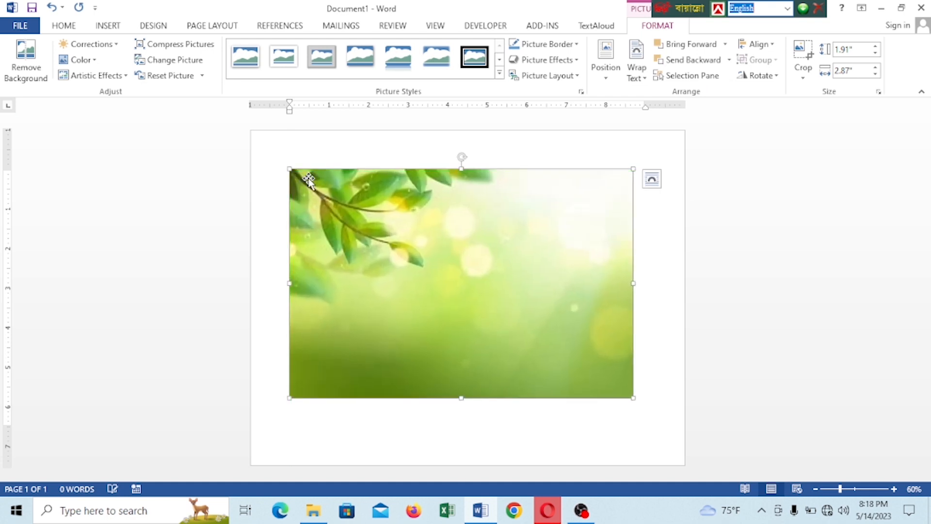
pyautogui.moveTo(268, 144); pyautogui.dragTo(258, 137)
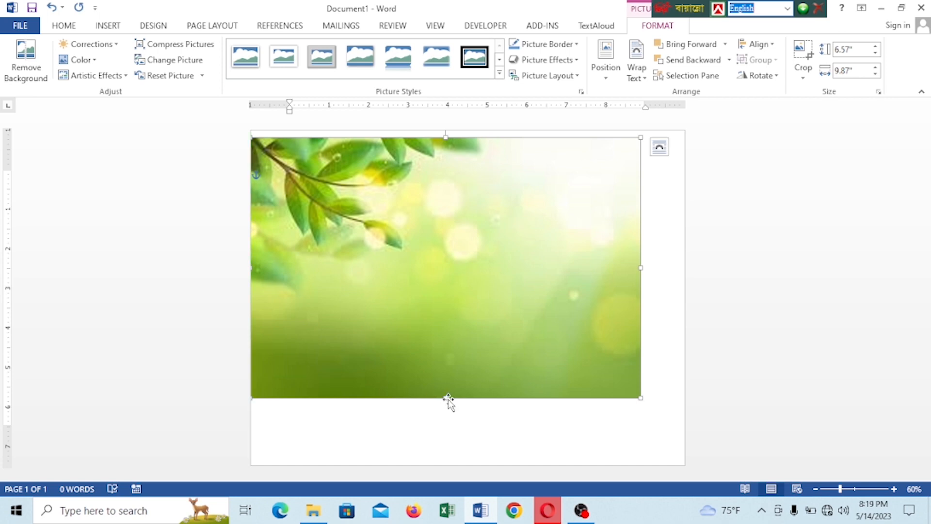
pyautogui.moveTo(449, 398); pyautogui.dragTo(449, 462)
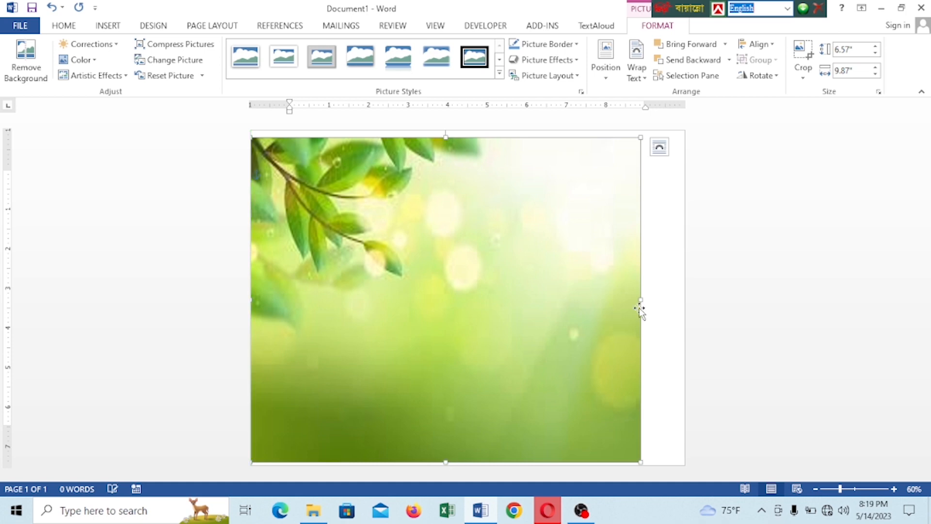
pyautogui.moveTo(641, 298); pyautogui.dragTo(682, 300)
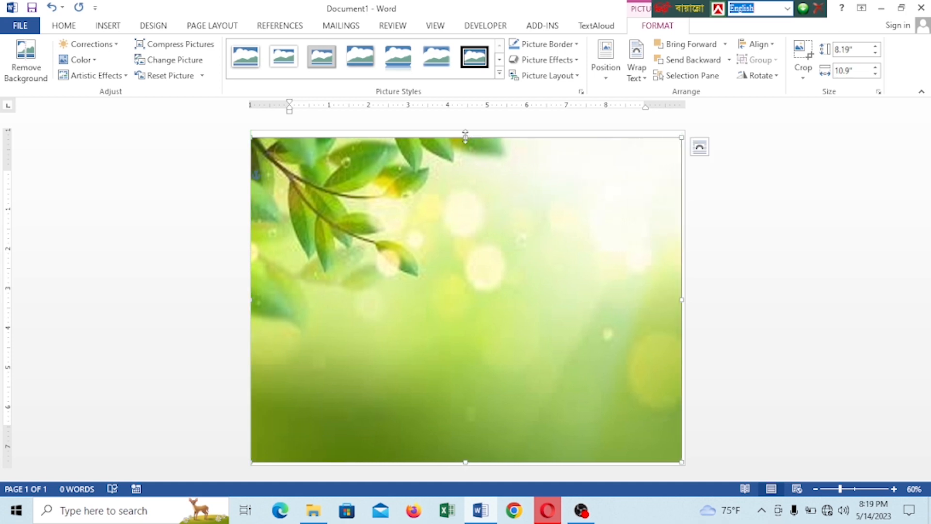
pyautogui.moveTo(465, 137); pyautogui.dragTo(465, 131)
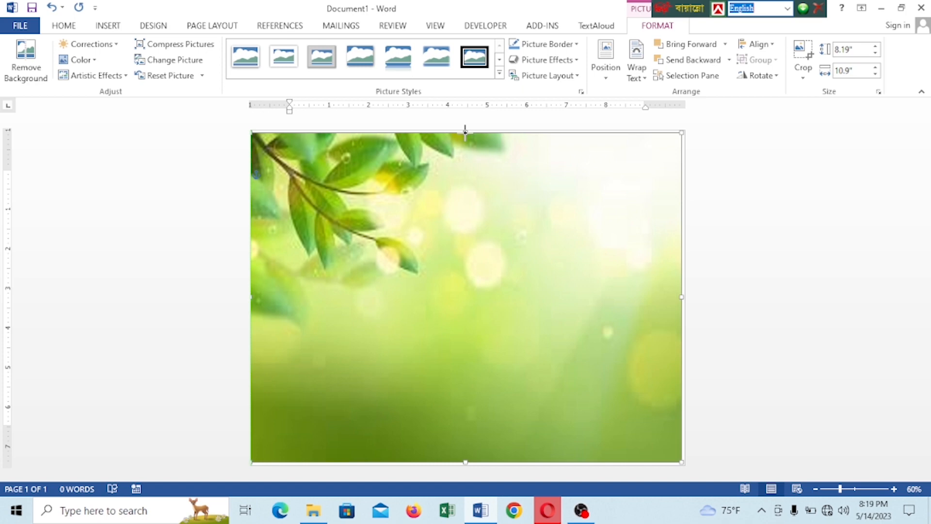
pyautogui.moveTo(465, 462); pyautogui.dragTo(465, 465)
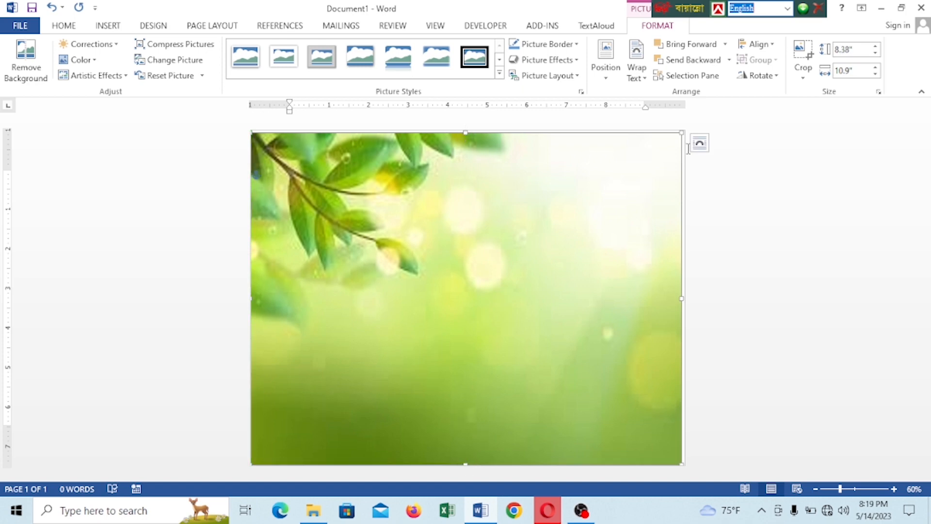
pyautogui.moveTo(682, 132); pyautogui.dragTo(683, 129)
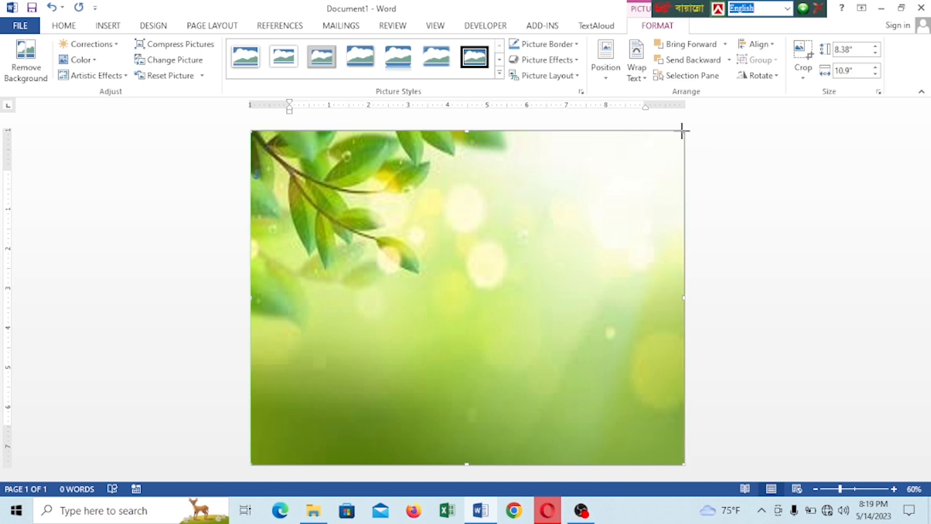
pyautogui.moveTo(466, 243); pyautogui.dragTo(498, 263)
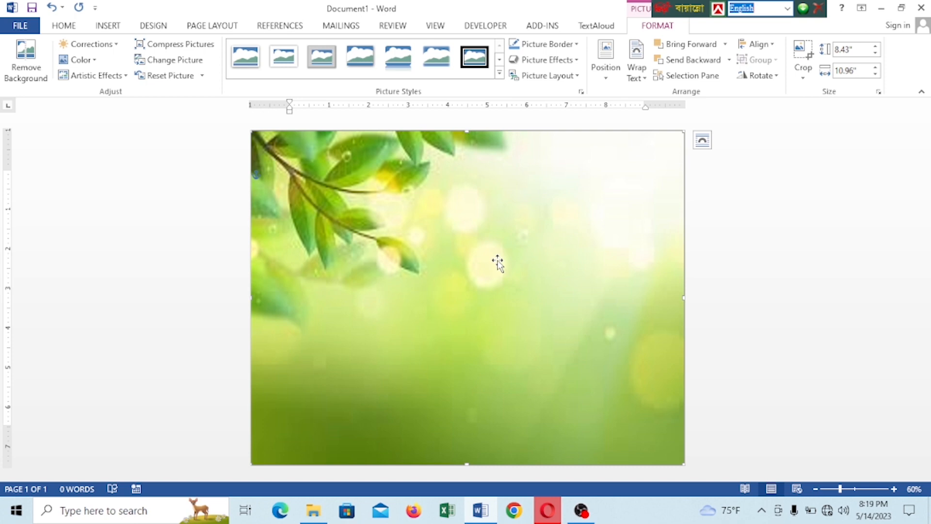
# - Apply the first, coolest Color Tone preset to the background picture, moving the floating keyboard-language bar out of the way
pyautogui.click(96, 62)
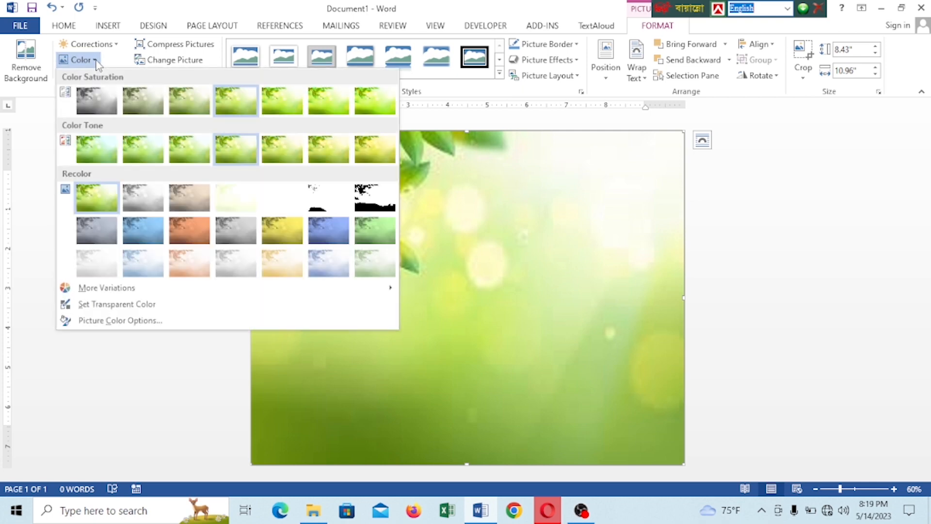
pyautogui.moveTo(649, 10); pyautogui.dragTo(770, 11)
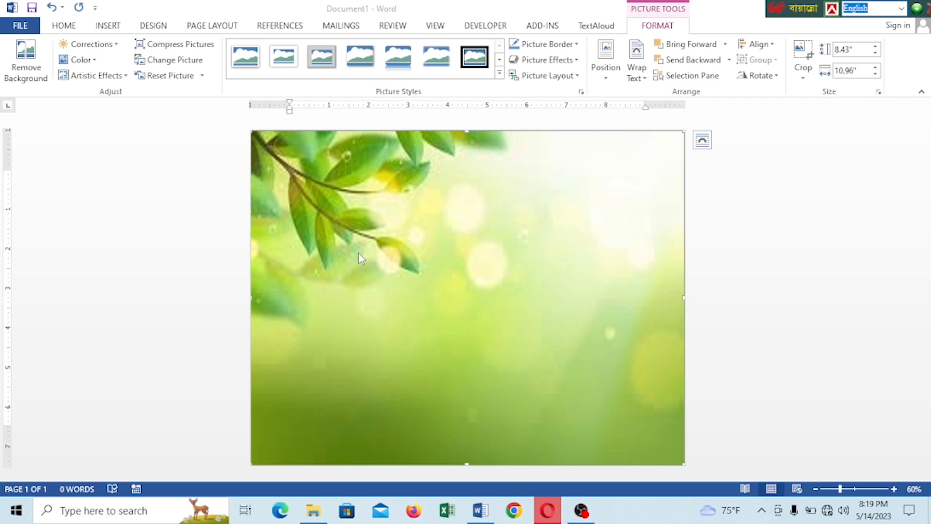
pyautogui.click(95, 60)
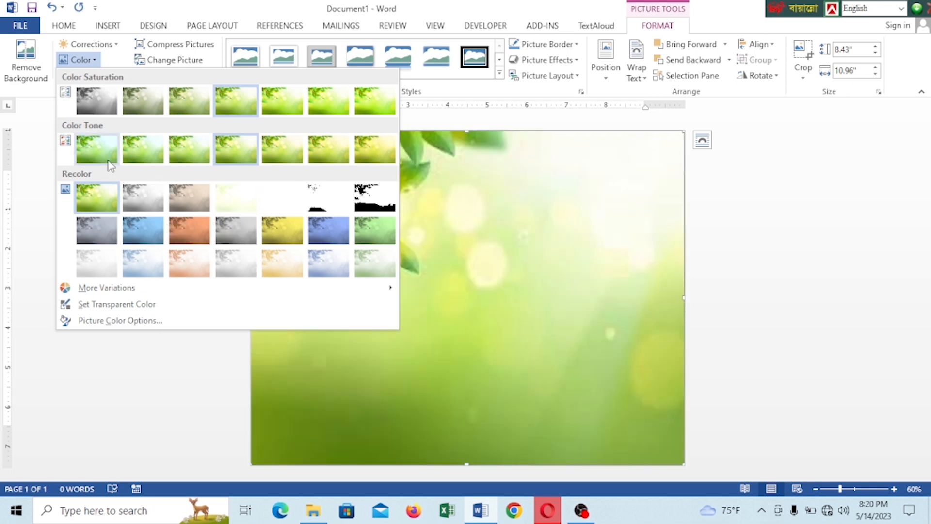
pyautogui.click(105, 161)
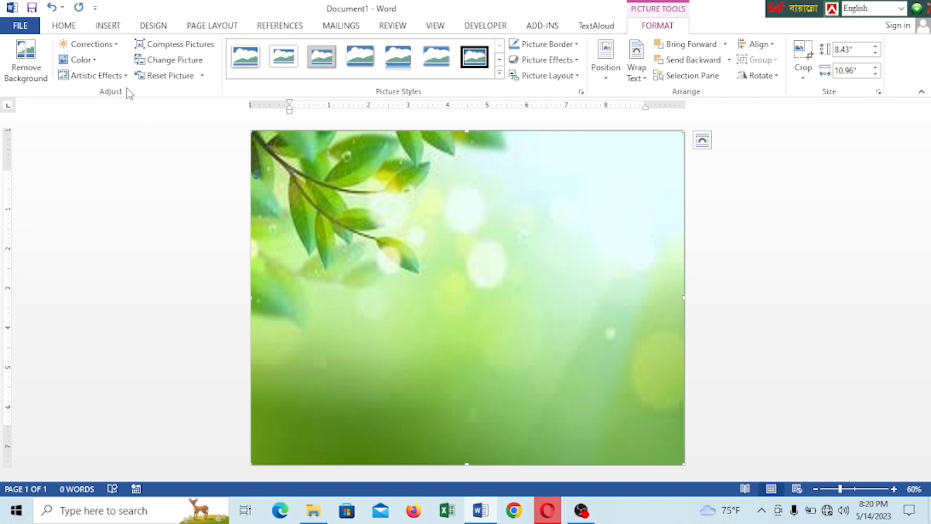
# - Insert a plain blue WordArt box near the middle of the page and clear its placeholder text
pyautogui.click(108, 28)
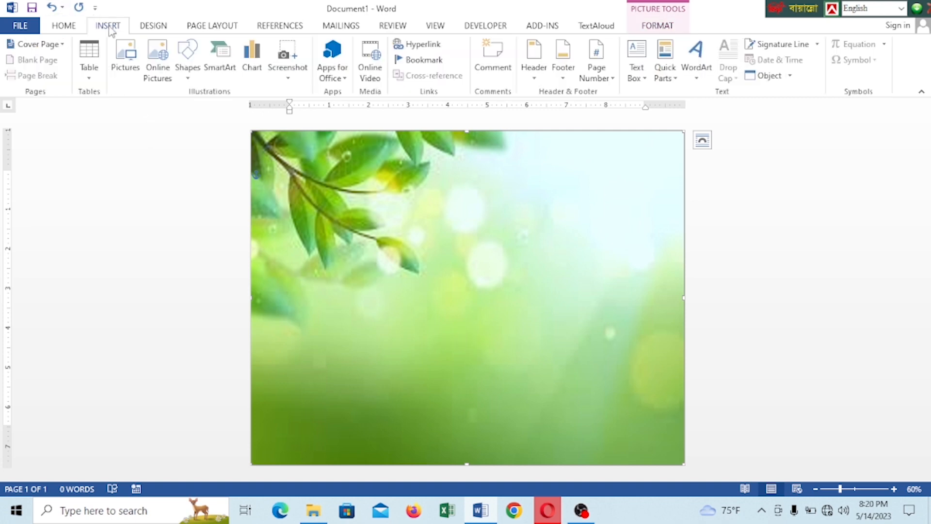
pyautogui.click(696, 80)
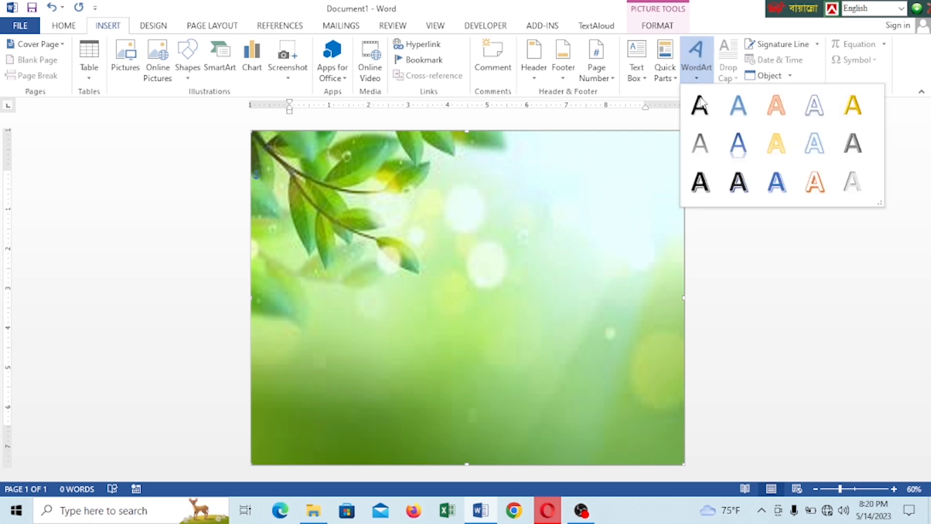
pyautogui.click(737, 118)
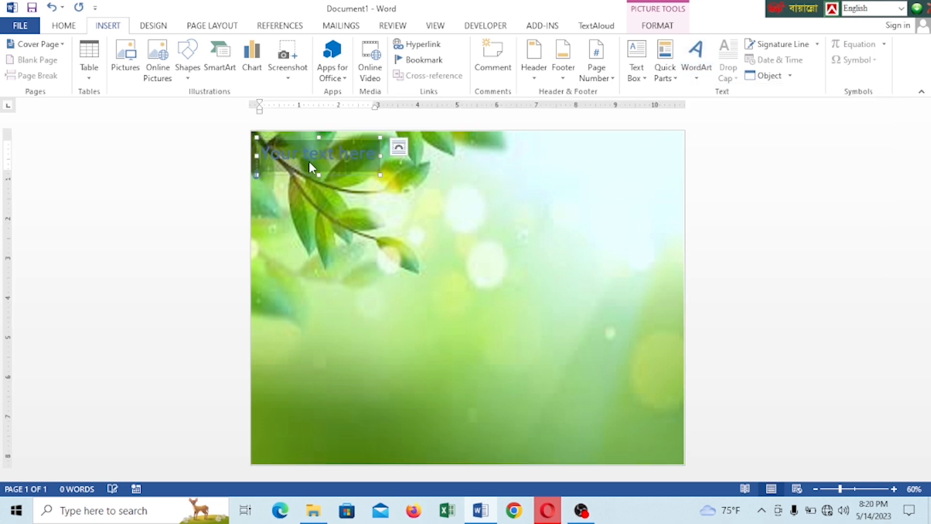
pyautogui.moveTo(303, 138)
pyautogui.mouseDown()
pyautogui.moveTo(417, 234)
pyautogui.moveTo(484, 253)
pyautogui.moveTo(508, 276)
pyautogui.moveTo(556, 272)
pyautogui.mouseUp()
pyautogui.click(446, 271)
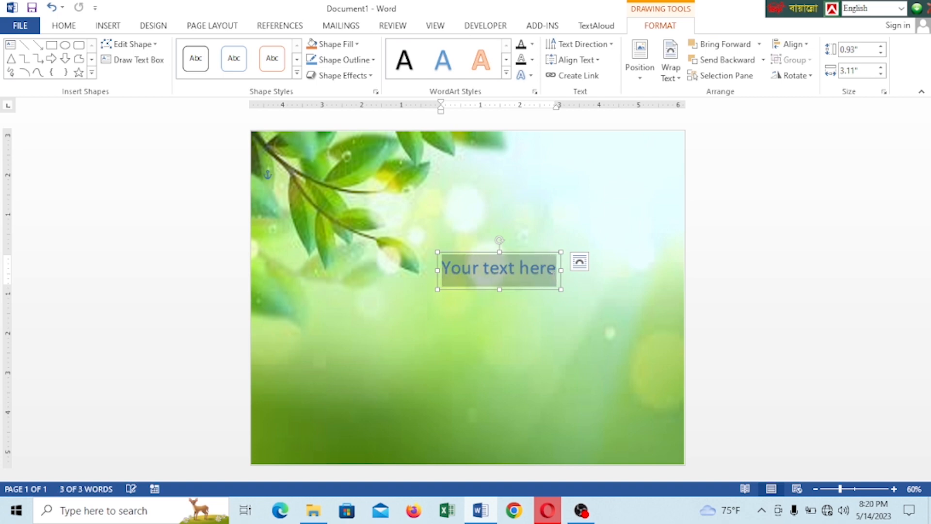
pyautogui.press('Delete')
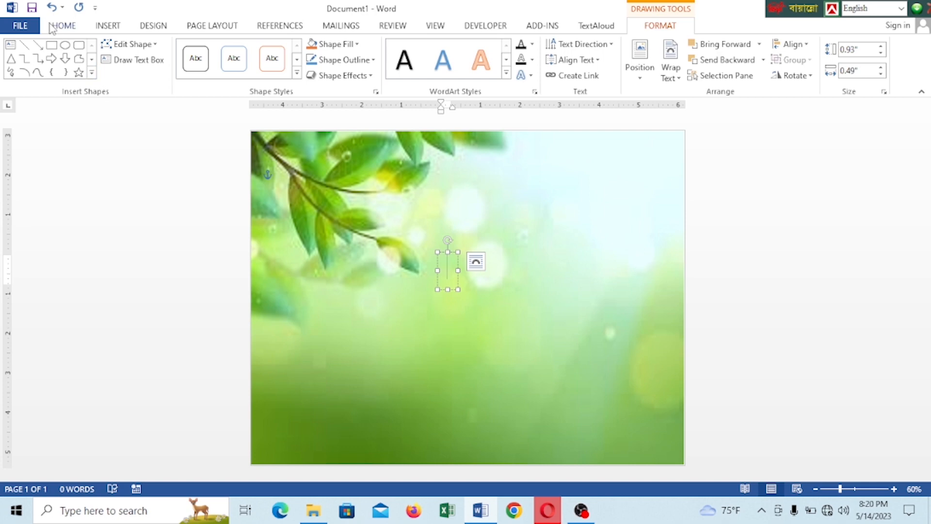
# - Set the font of the empty WordArt box to Queen of Camelot
pyautogui.click(67, 28)
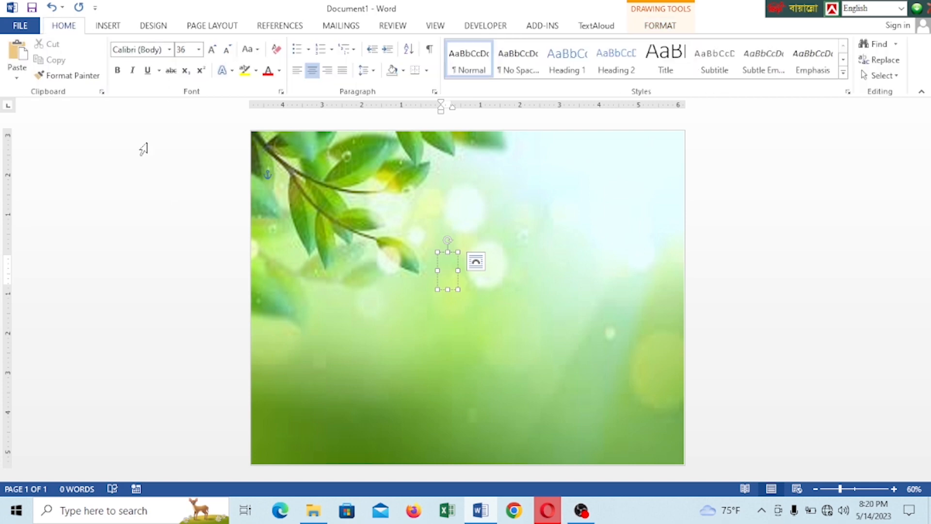
pyautogui.click(169, 50)
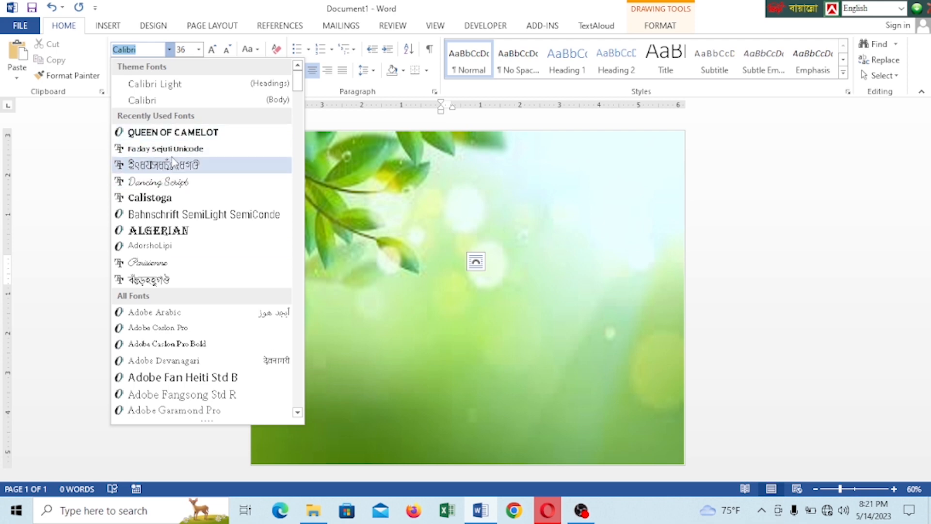
pyautogui.press('Escape')
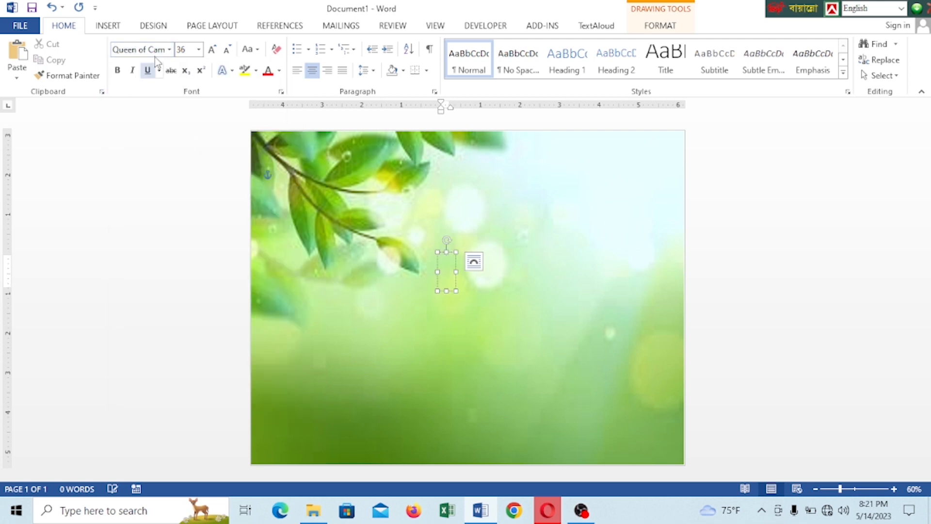
# - Switch to the Opera browser and examine the Fazlay Sejuti Unicode font's samples and download details on bengalifont.com
pyautogui.click(555, 518)
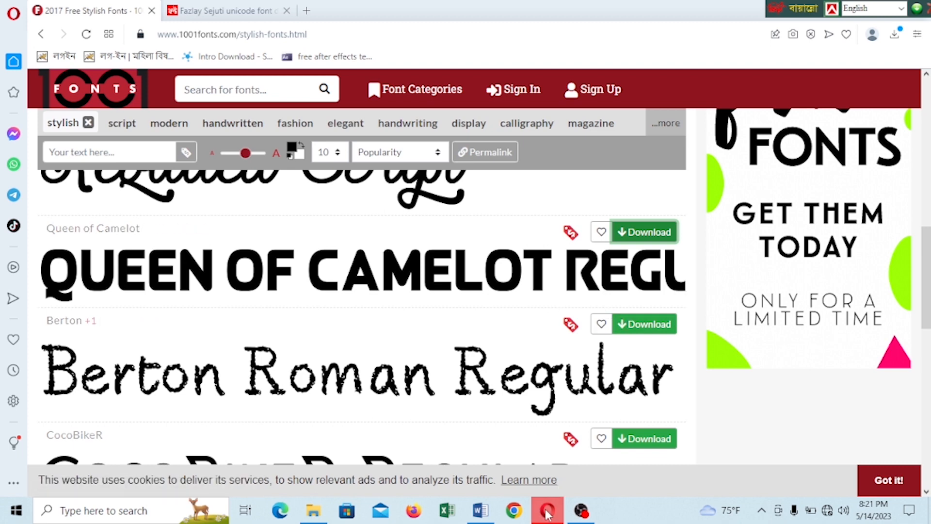
pyautogui.click(216, 14)
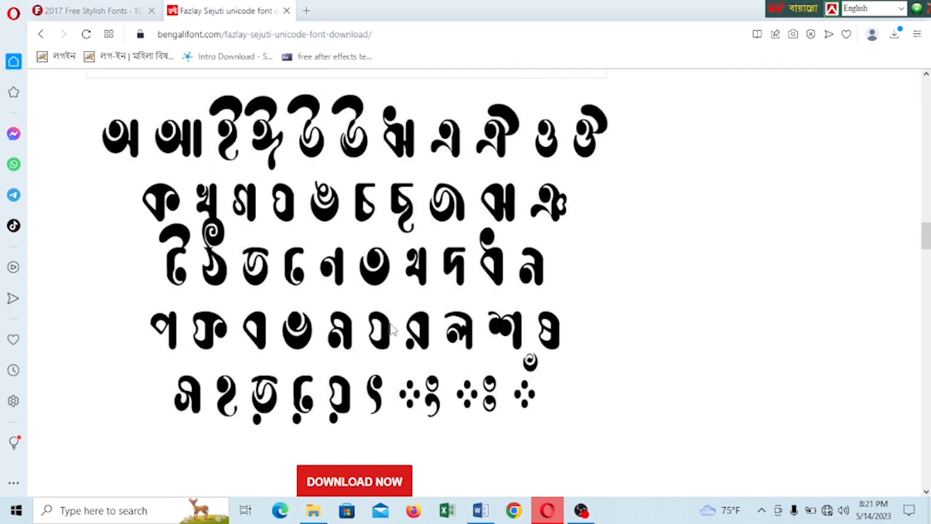
pyautogui.scroll(-10, 385, 271)
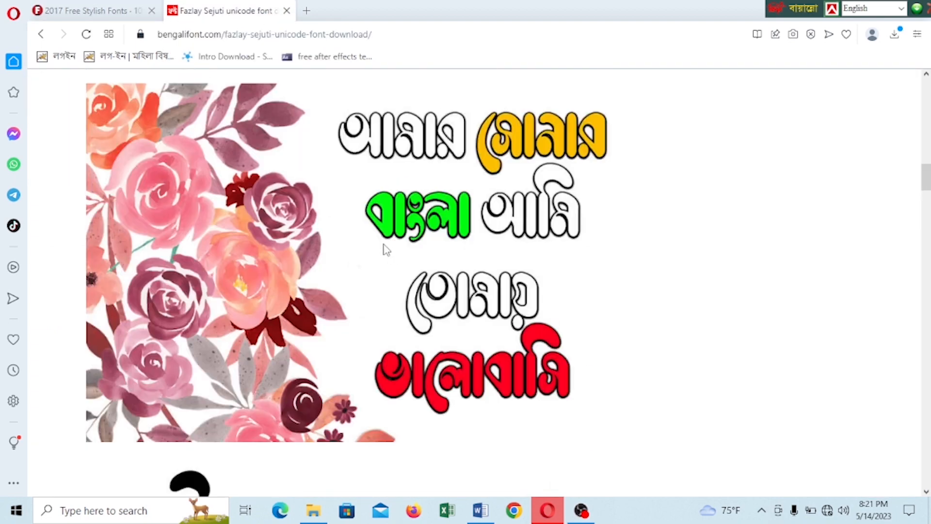
pyautogui.scroll(5, 385, 249)
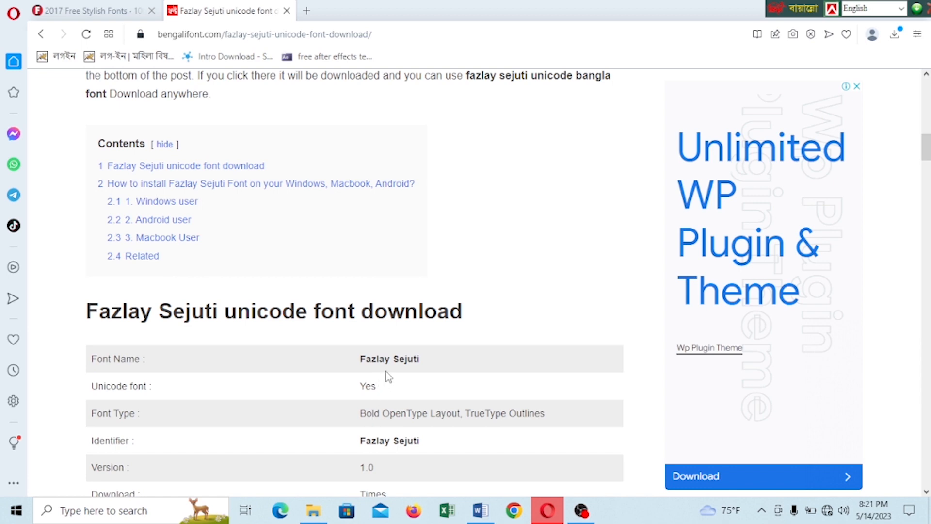
pyautogui.scroll(13, 309, 287)
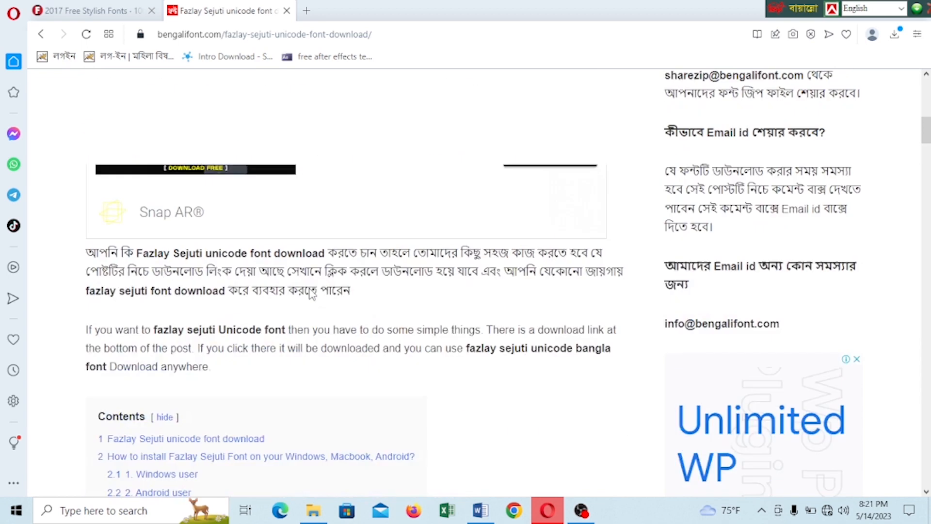
pyautogui.scroll(5, 310, 290)
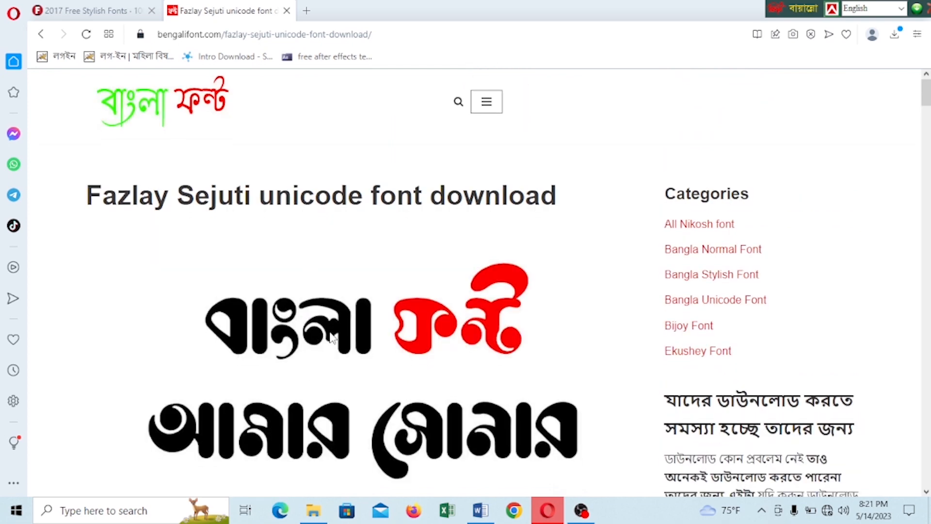
pyautogui.scroll(-3, 314, 339)
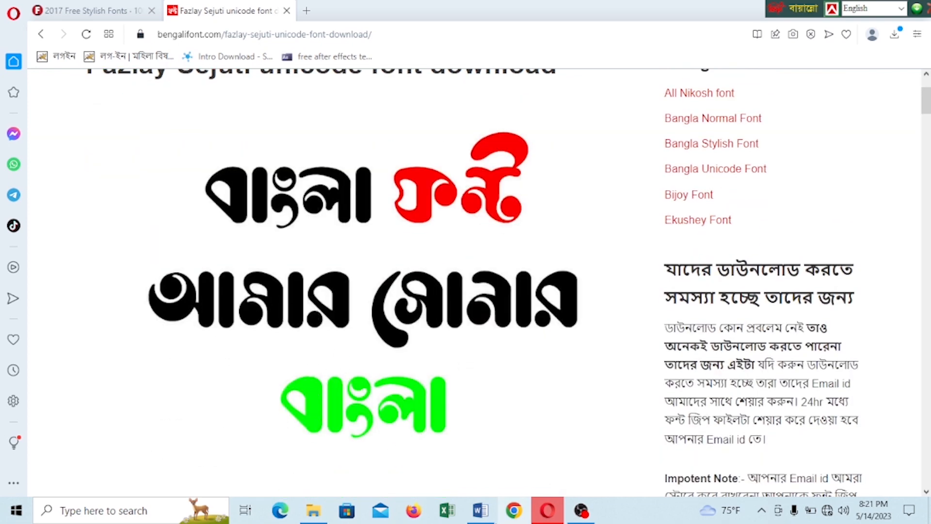
pyautogui.scroll(-4, 373, 284)
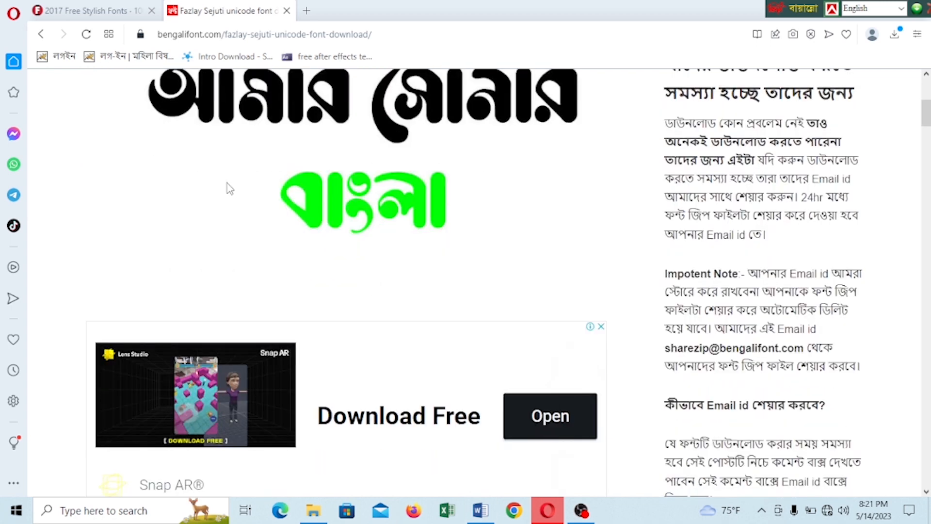
pyautogui.scroll(3, 306, 215)
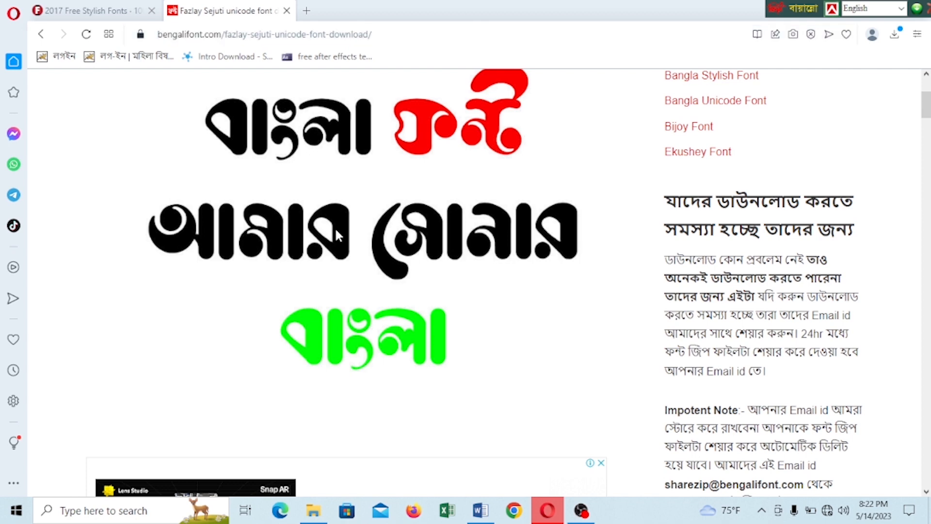
# - Switch back to Word and move the floating keyboard-language bar clear of the window controls
pyautogui.scroll(-1, 399, 243)
pyautogui.scroll(-10, 399, 247)
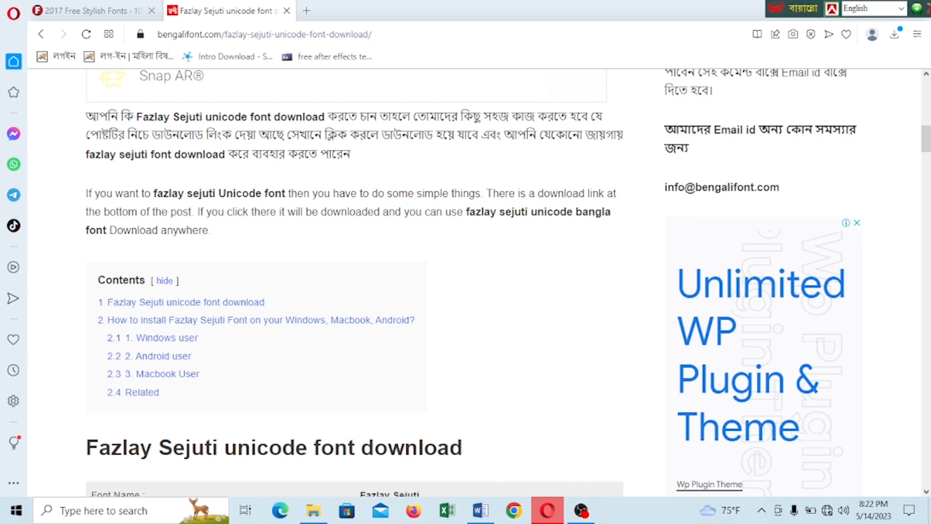
pyautogui.click(481, 513)
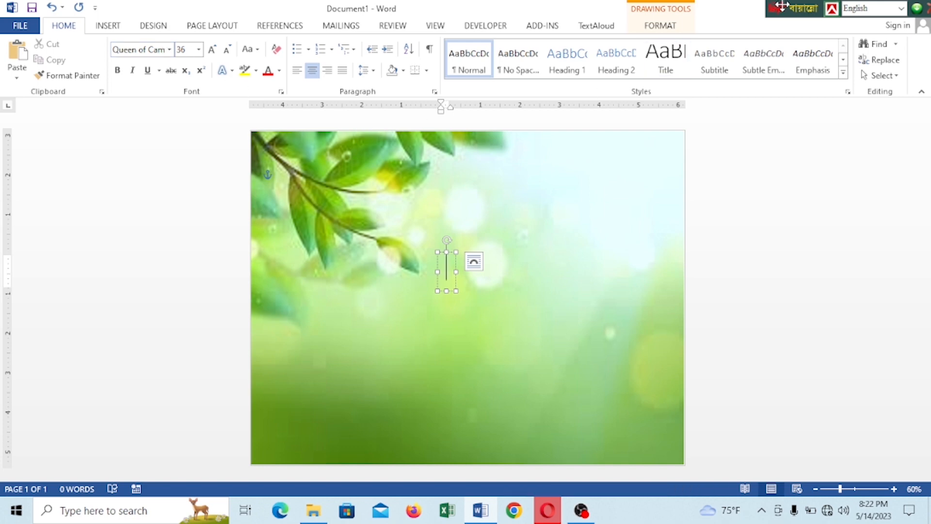
pyautogui.moveTo(782, 7); pyautogui.dragTo(627, 7)
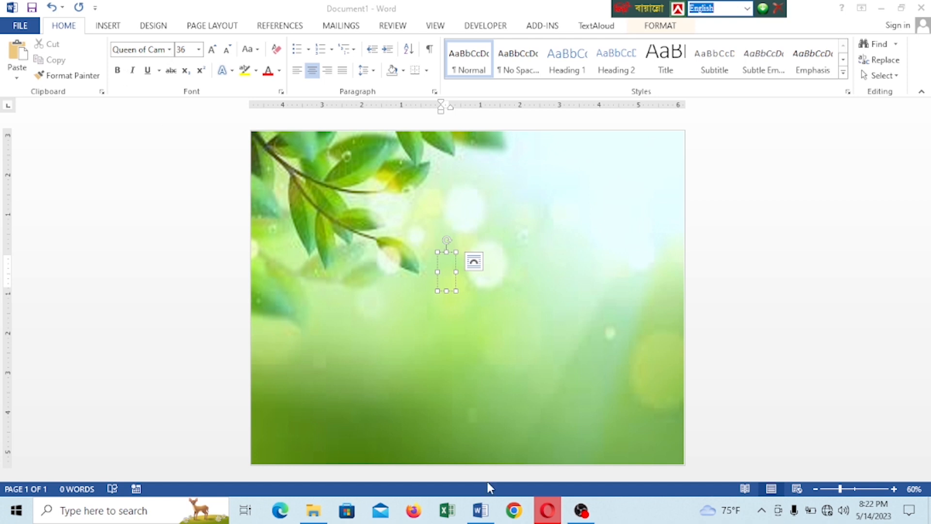
pyautogui.moveTo(558, 519)
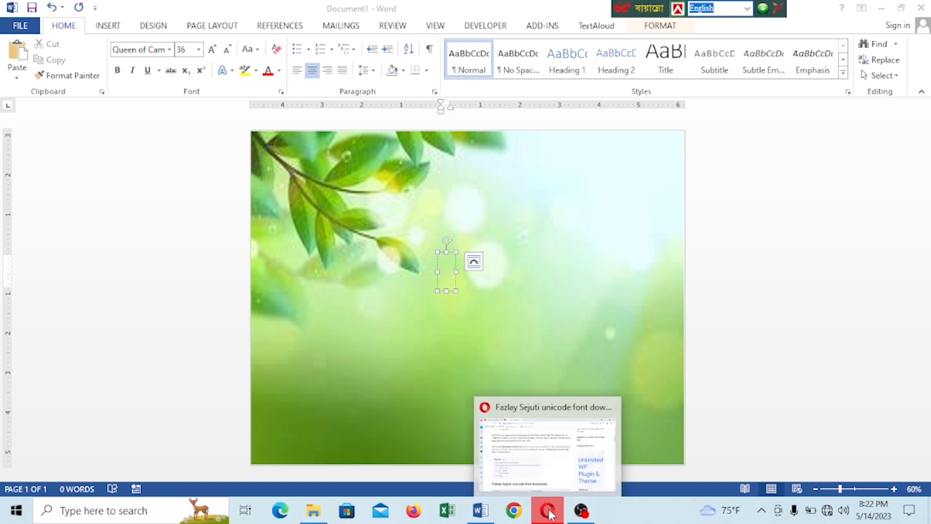
pyautogui.moveTo(523, 487)
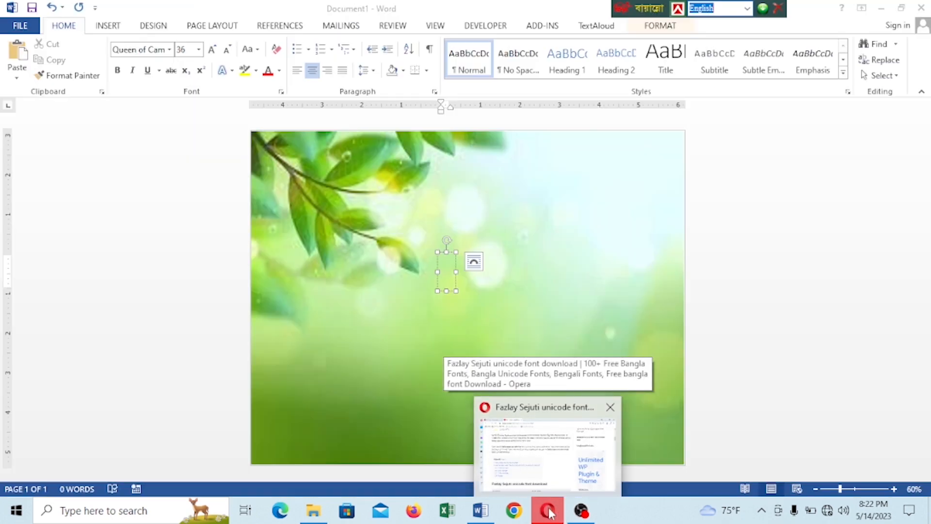
# - Set the font of the empty WordArt box to Fazlay Sejuti Unicode
pyautogui.click(444, 261)
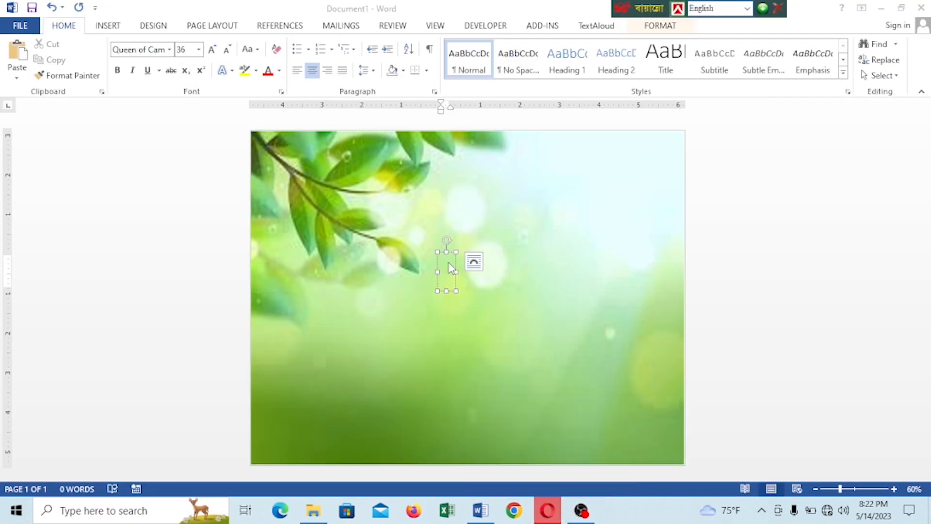
pyautogui.click(160, 53)
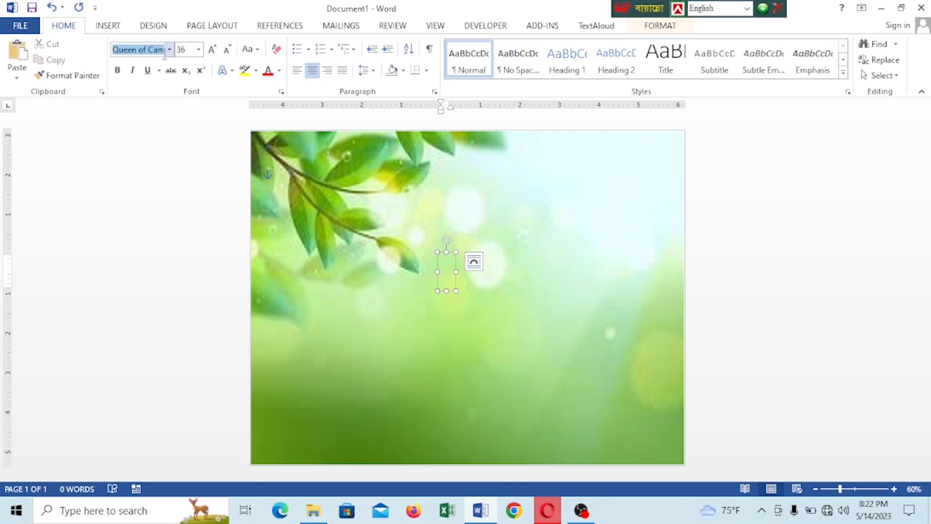
pyautogui.write('Fazlay Sejuti U')
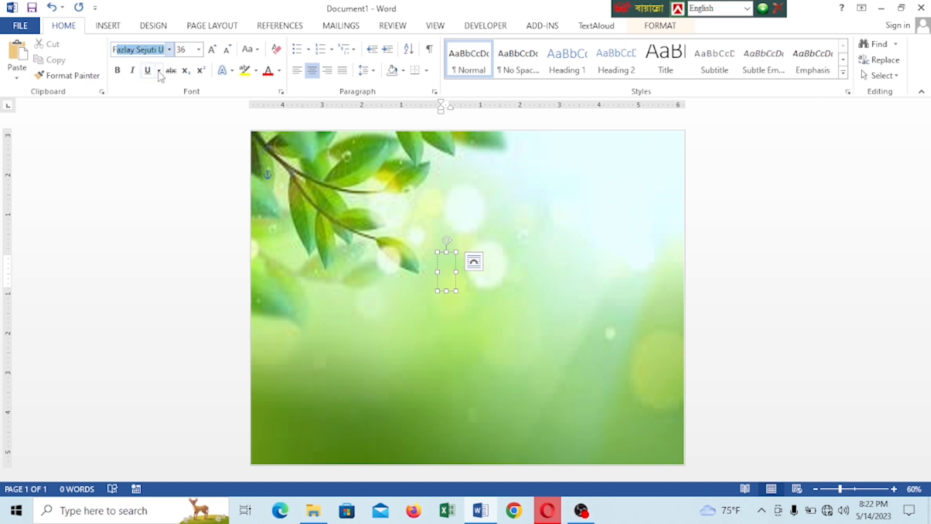
pyautogui.click(446, 273)
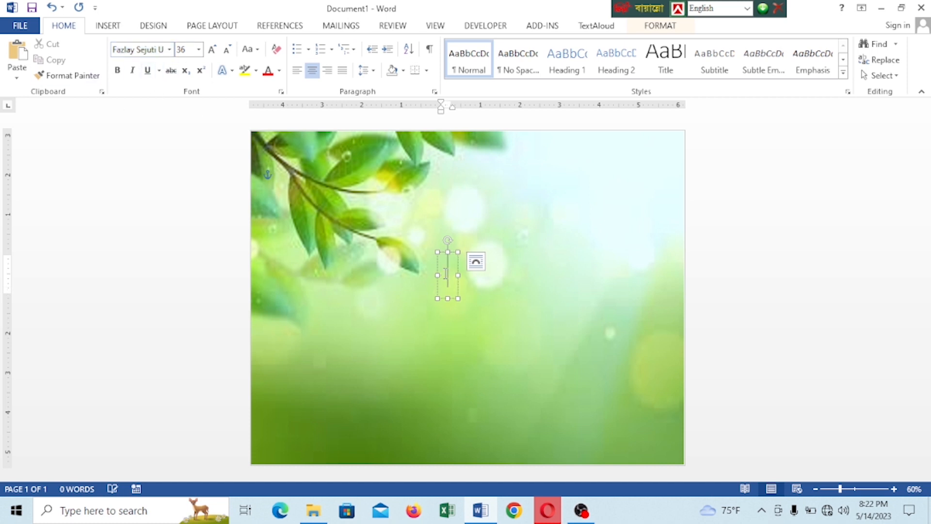
# - Switch the keyboard language to Unicode and enter মাইক্রোসফট in the WordArt box
pyautogui.click(747, 8)
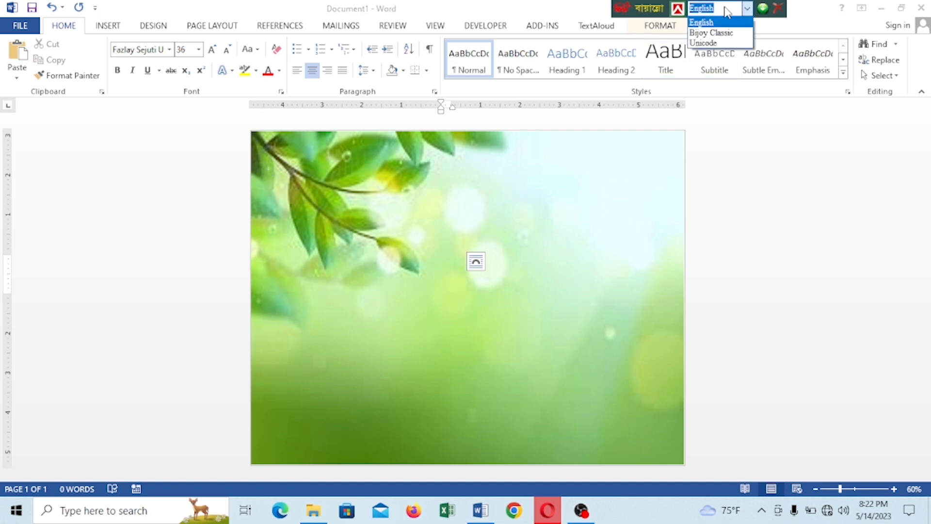
pyautogui.click(713, 43)
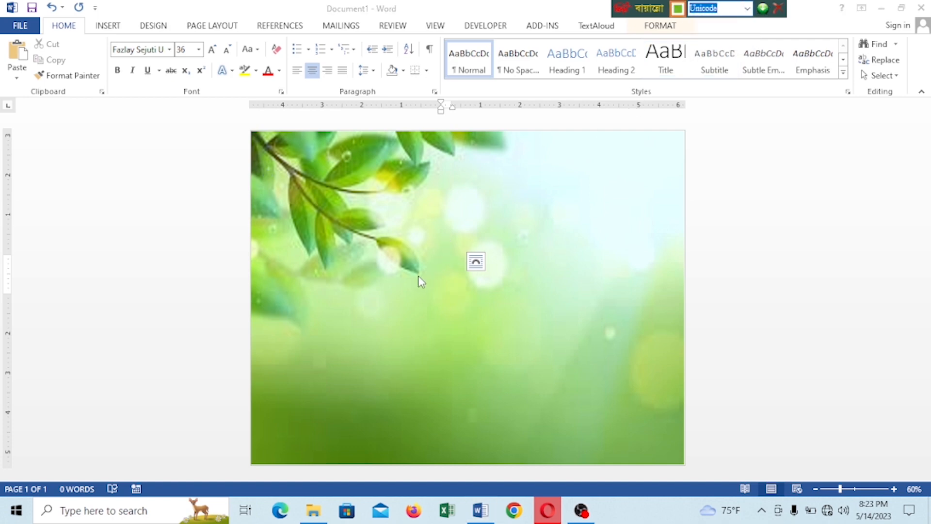
pyautogui.click(432, 271)
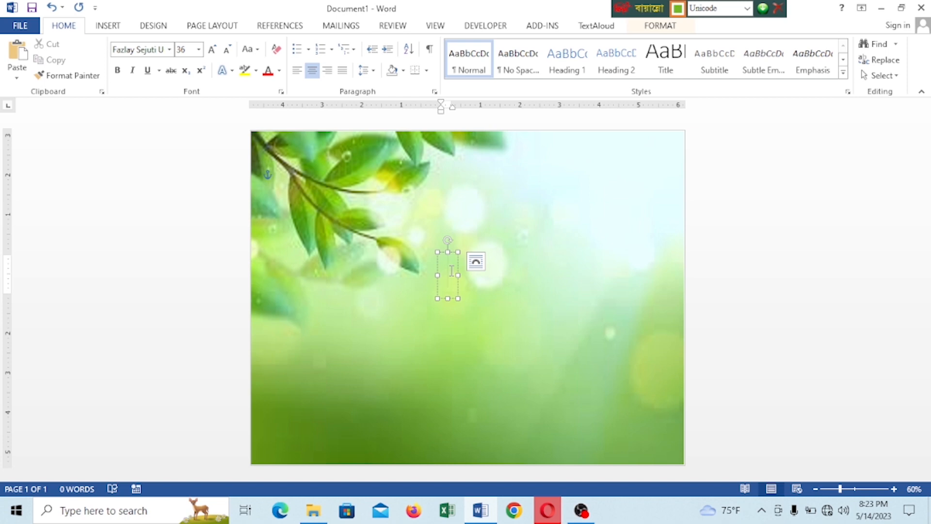
pyautogui.write('আ')
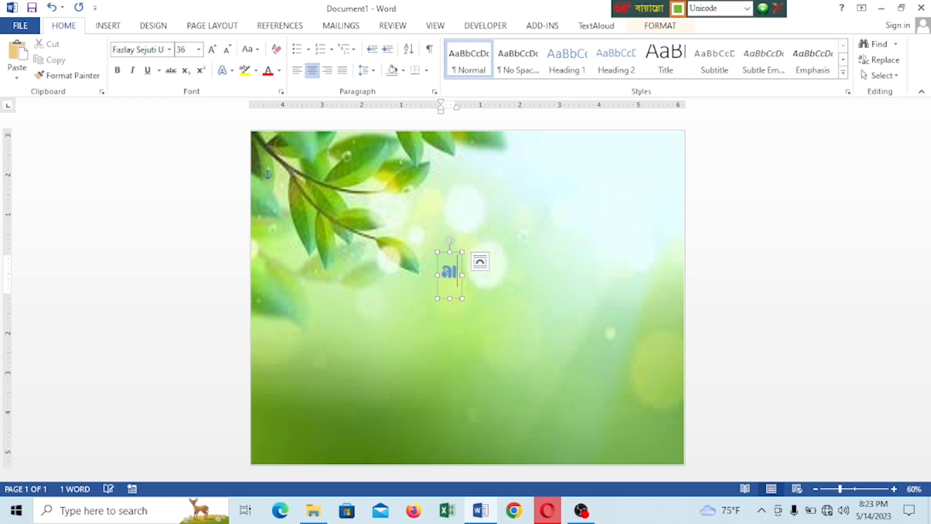
pyautogui.write('ই')
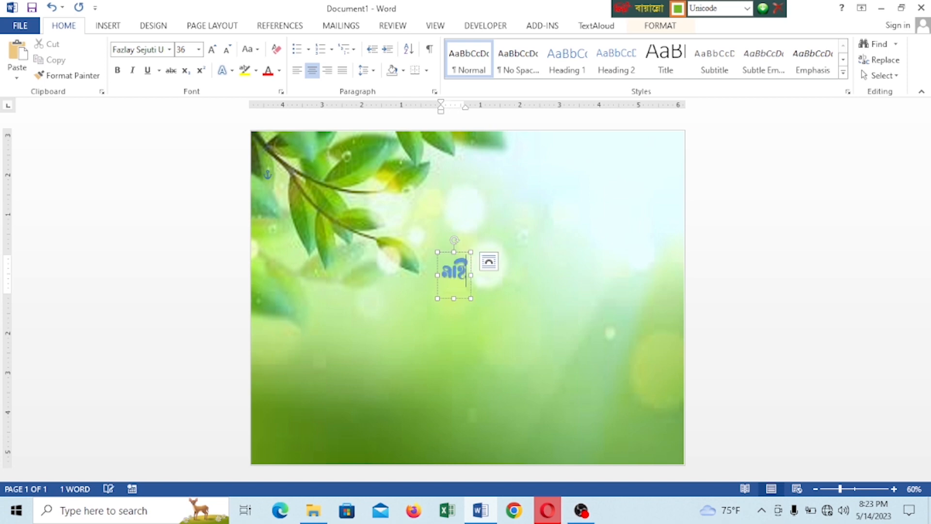
pyautogui.write('প্রেম')
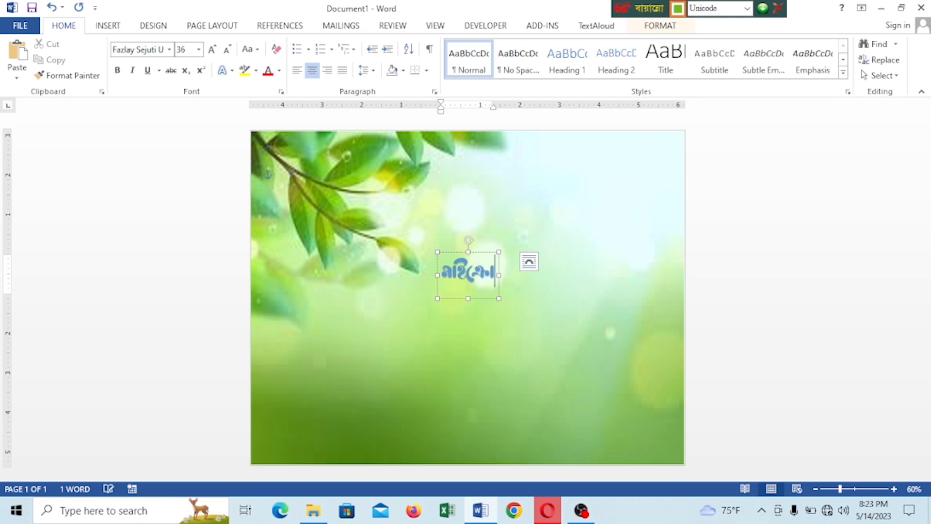
pyautogui.write('কটি')
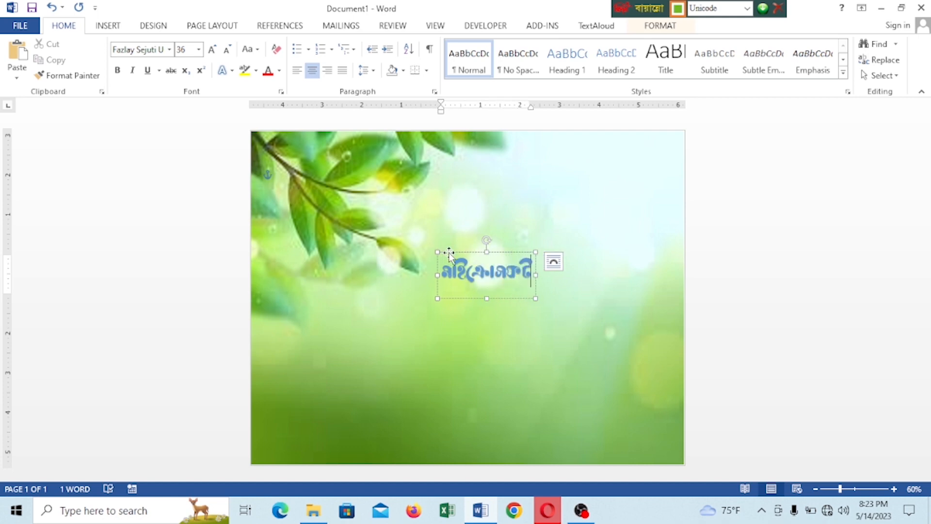
# - Move the মাইক্রোসফট WordArt up beside the leafy branch and place a duplicate of it a little below
pyautogui.moveTo(449, 252); pyautogui.dragTo(356, 185)
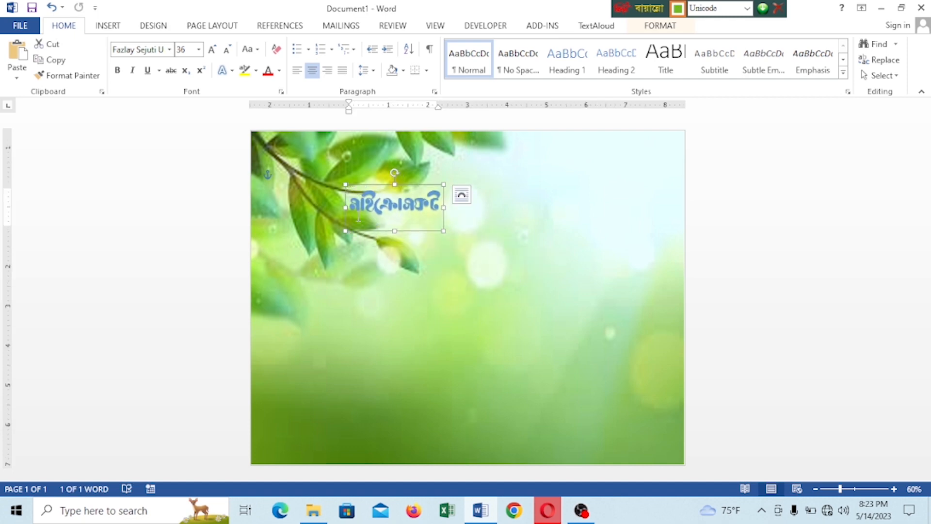
pyautogui.moveTo(358, 219); pyautogui.dragTo(364, 225)
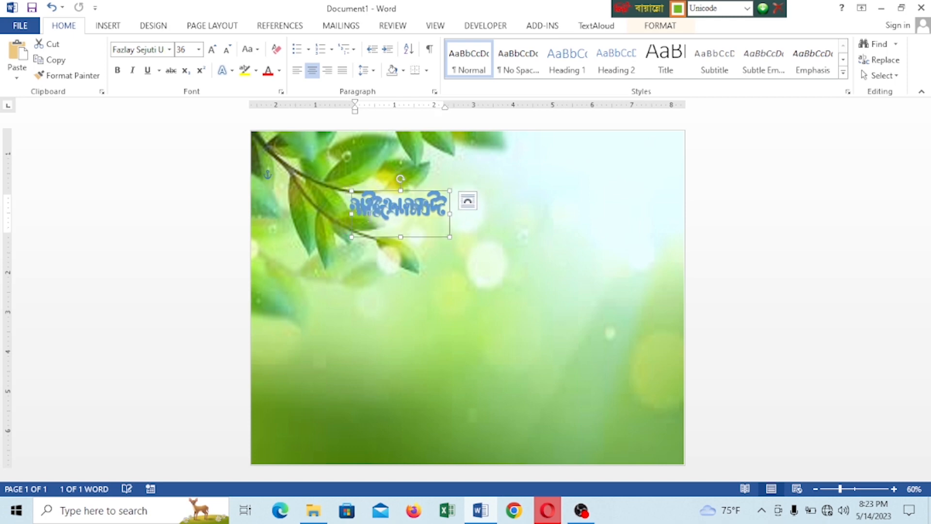
pyautogui.moveTo(417, 190); pyautogui.dragTo(416, 254)
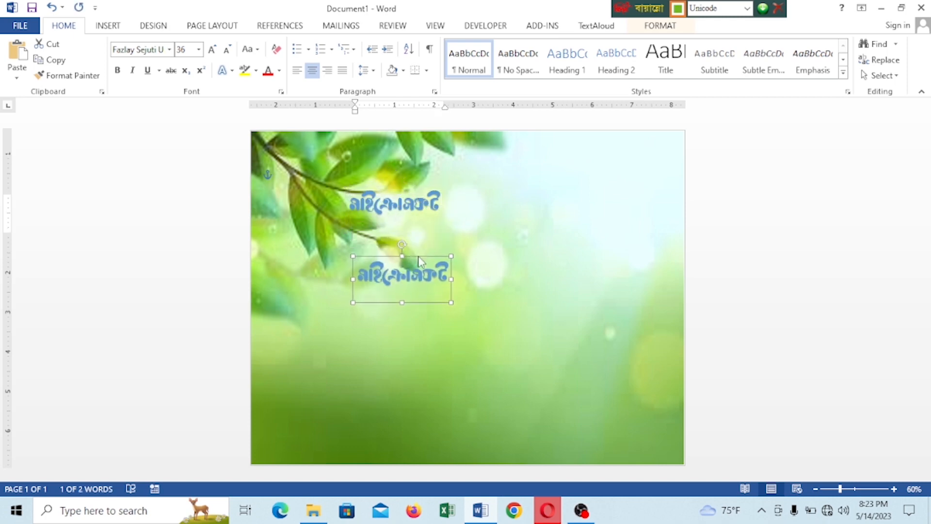
# - Replace the text of the lower WordArt copy with ওয়ার্ড দিয়ে
pyautogui.moveTo(358, 276); pyautogui.dragTo(445, 275)
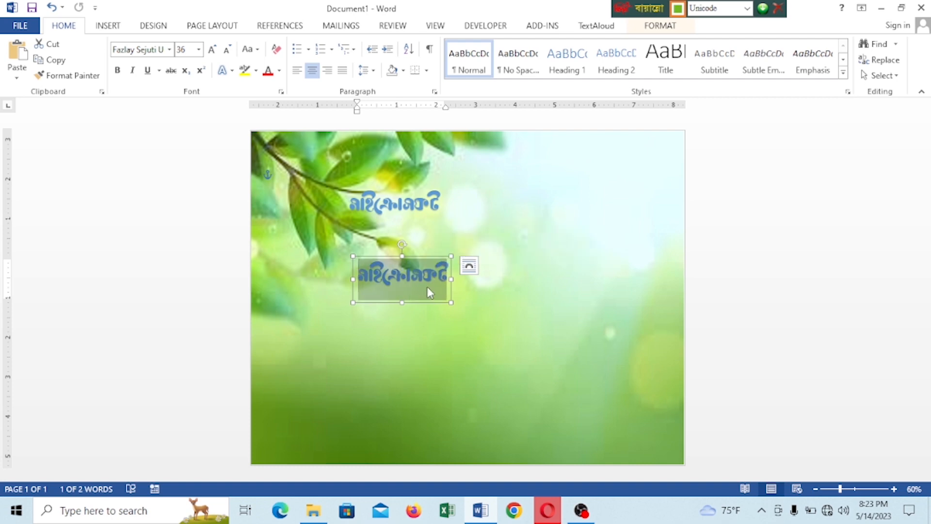
pyautogui.write('ওয়া')
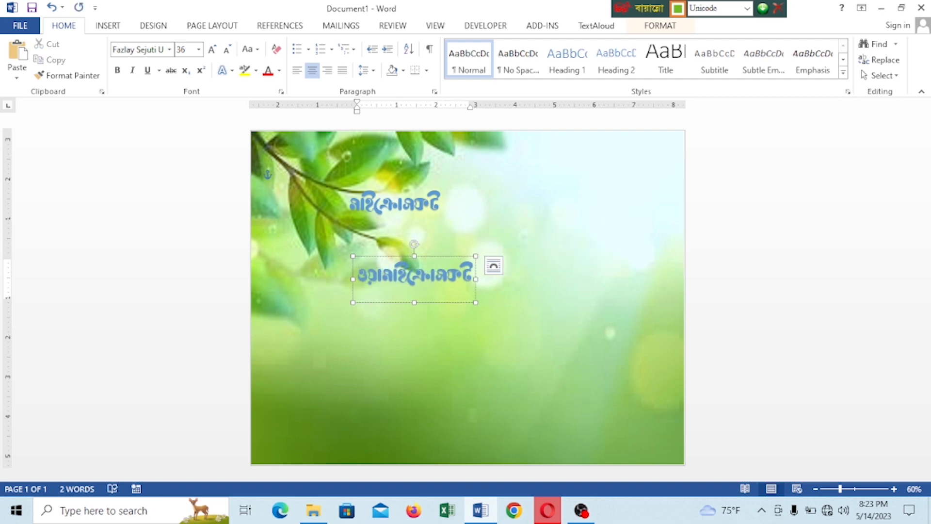
pyautogui.hotkey('ctrl', 'Delete')
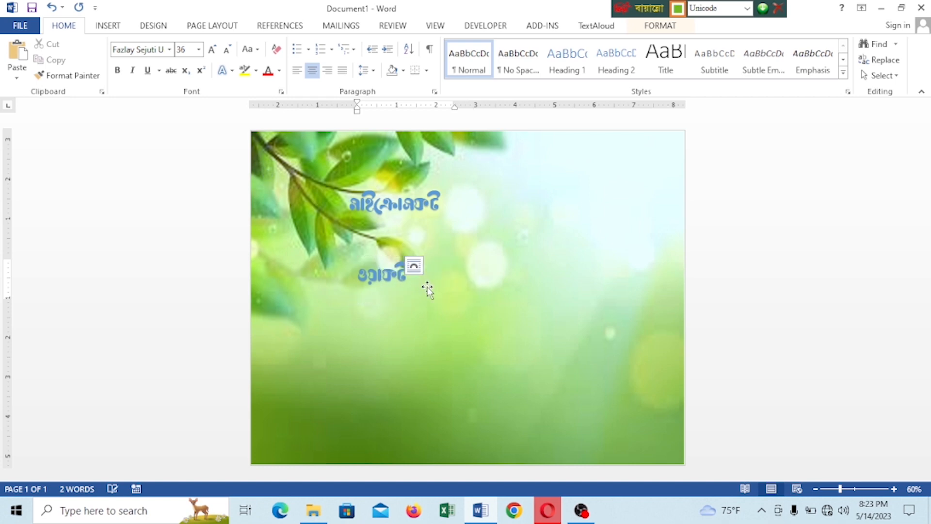
pyautogui.write('র')
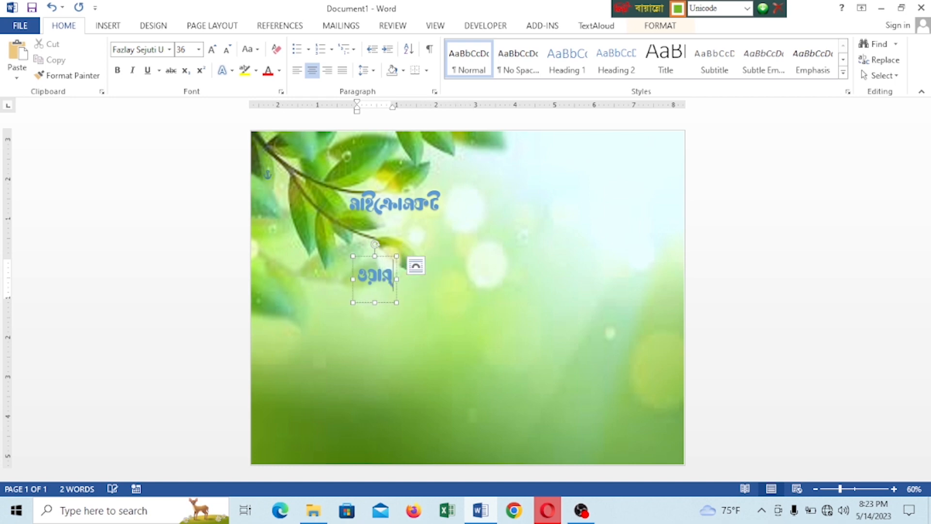
pyautogui.write('্ড দি')
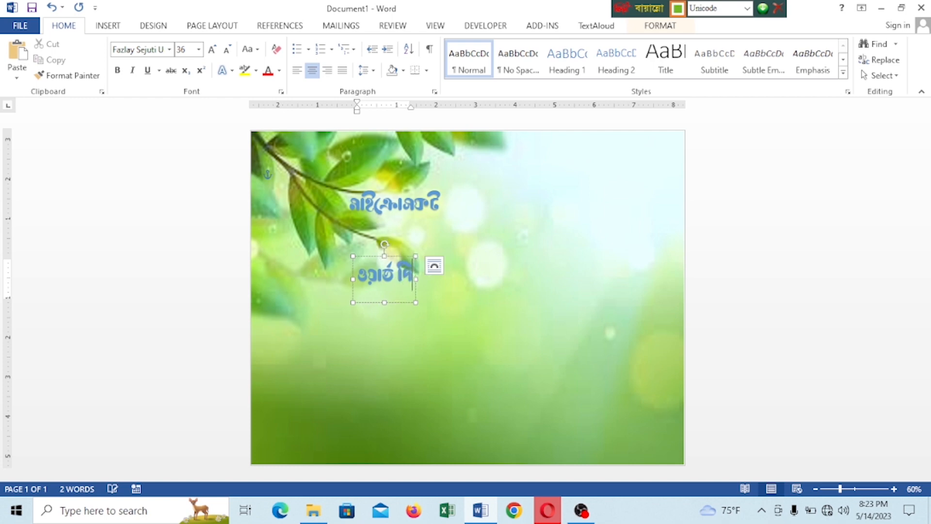
pyautogui.write('য়ে')
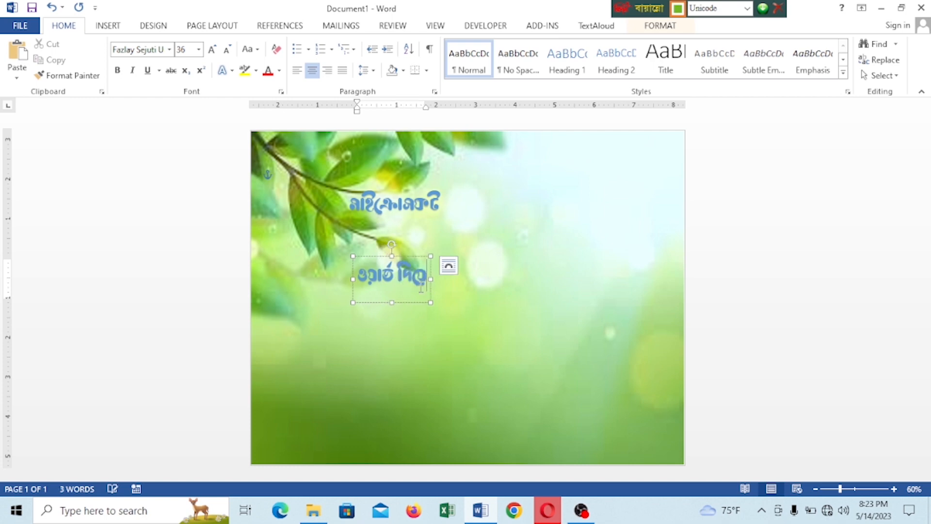
# - Duplicate the ওয়ার্ড দিয়ে WordArt and place the copy in the lower part of the page, right of its centre
pyautogui.click(372, 257)
pyautogui.hotkey('ctrl', 'd')
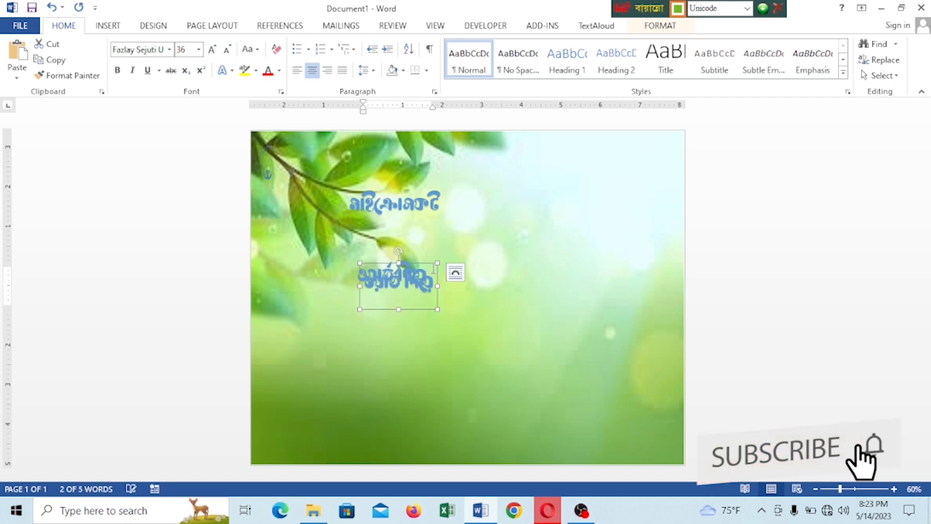
pyautogui.moveTo(437, 288); pyautogui.dragTo(541, 399)
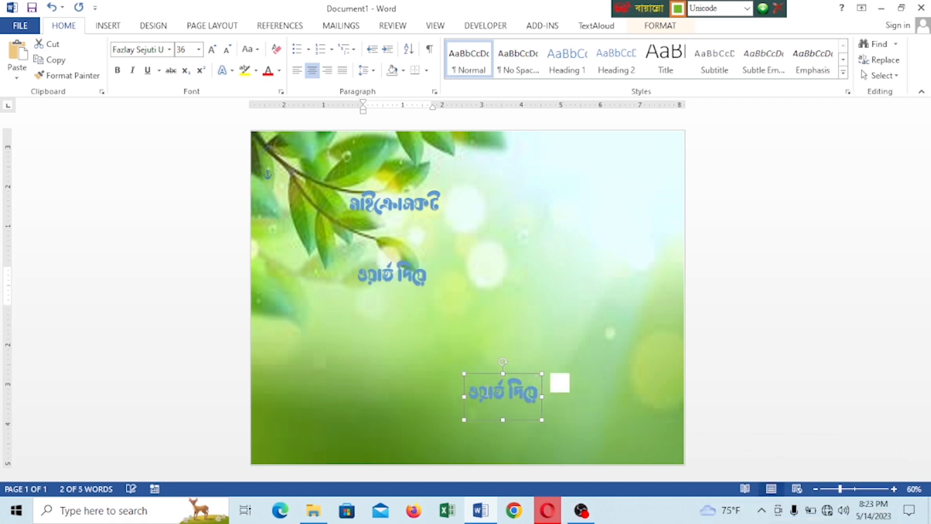
# - Replace the text of the lowest WordArt copy with তৈরি
pyautogui.moveTo(469, 394); pyautogui.dragTo(538, 393)
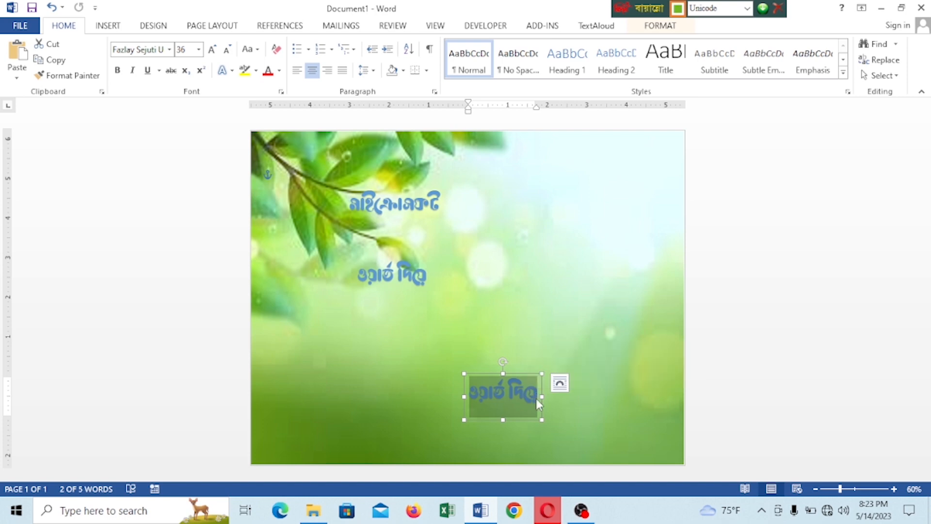
pyautogui.write('তৈ')
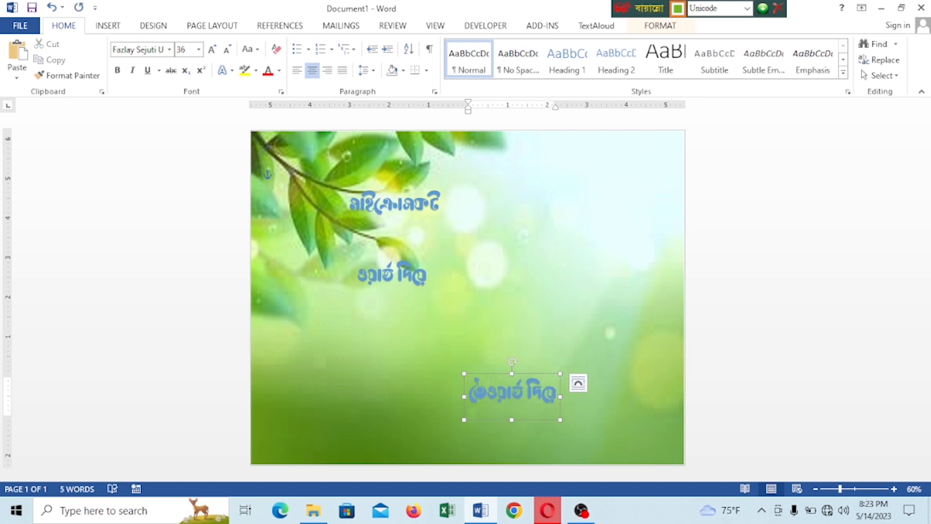
pyautogui.write('রি')
pyautogui.press('Delete')
pyautogui.press('Delete')
pyautogui.press('Delete')
pyautogui.press('Delete')
pyautogui.press('Delete')
pyautogui.press('Delete')
pyautogui.press('Delete')
pyautogui.press('Delete')
pyautogui.press('Delete')
pyautogui.press('Delete')
pyautogui.press('Delete')
pyautogui.press('Delete')
pyautogui.press('Delete')
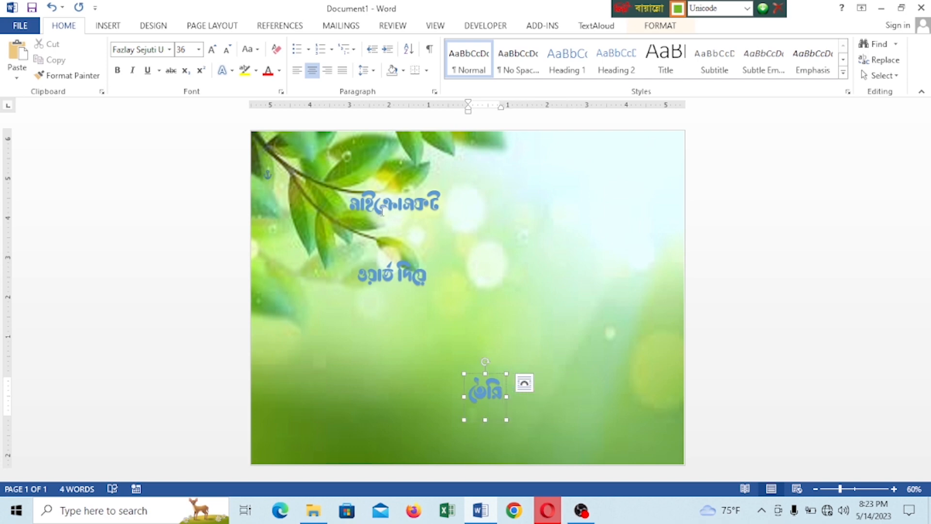
# - Change the font color of the মাইক্রোসফট WordArt text to the standard yellow
pyautogui.click(409, 204)
pyautogui.moveTo(347, 205); pyautogui.dragTo(447, 209)
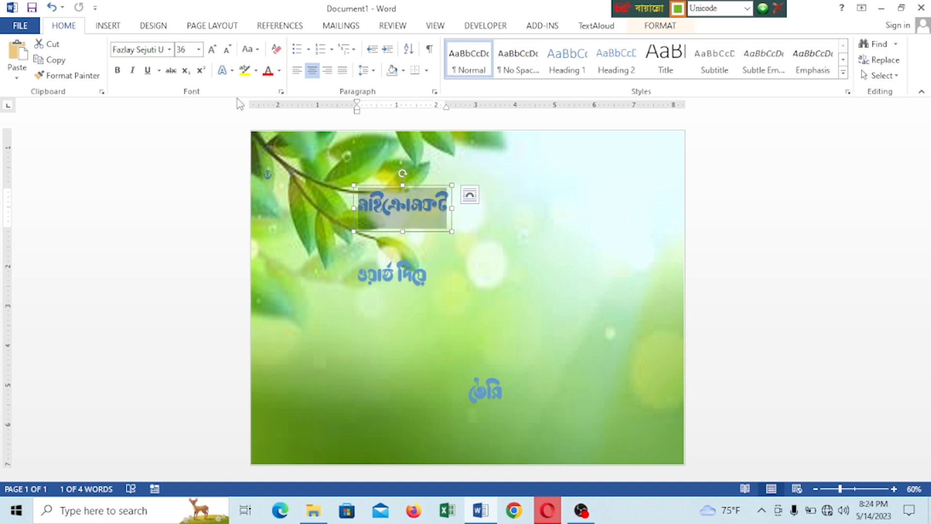
pyautogui.click(279, 70)
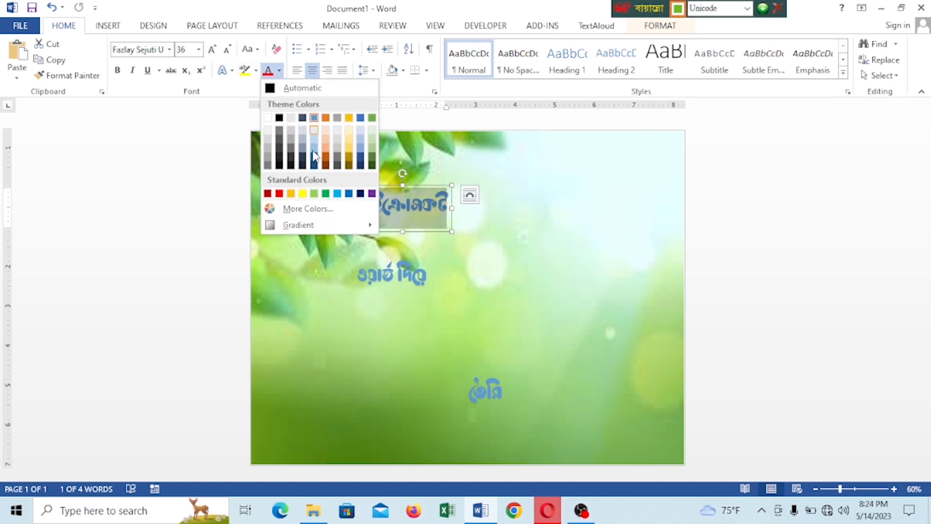
pyautogui.click(302, 193)
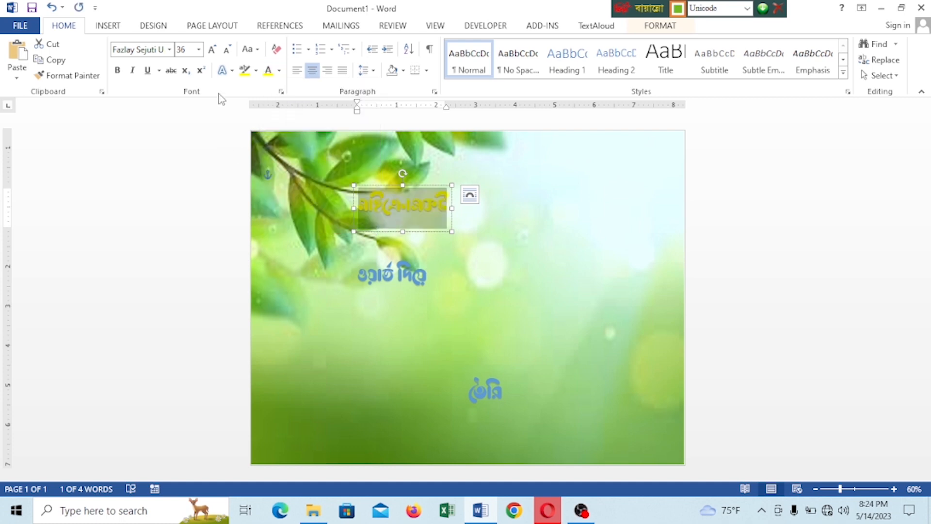
# - Try to set the yellow text's font size to ১০০ in Bangla digits, and switch the keyboard language back to English
pyautogui.click(191, 49)
pyautogui.press('Return')
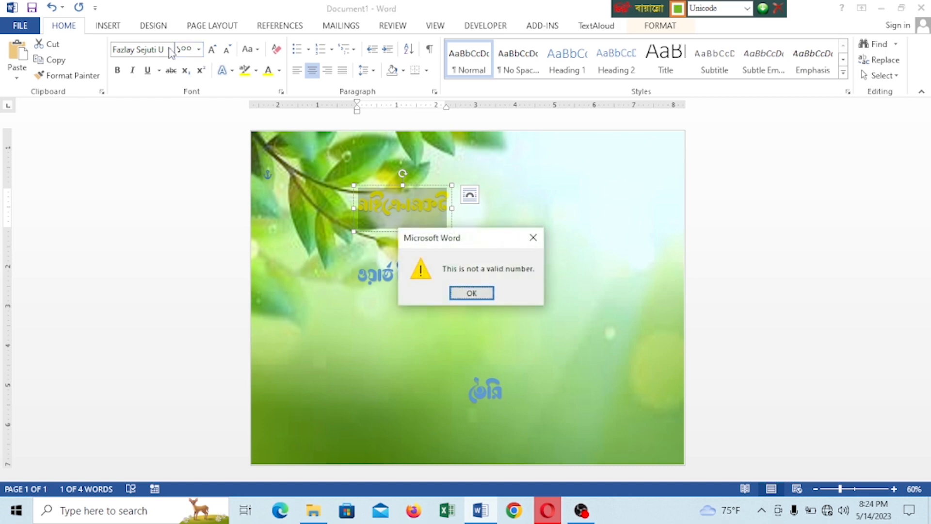
pyautogui.click(533, 237)
pyautogui.click(677, 9)
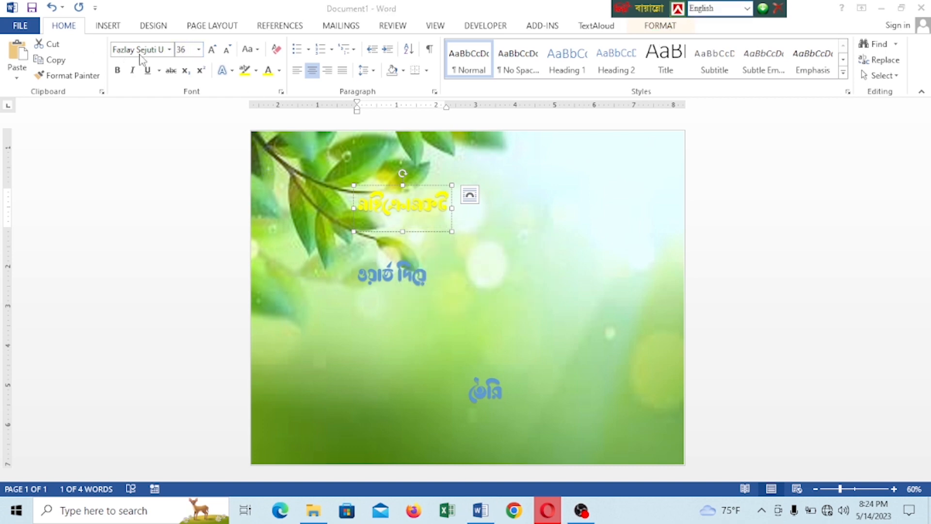
# - Set the yellow মাইক্রোসফট text to font size 100 and move it toward the upper-left part of the page
pyautogui.click(187, 49)
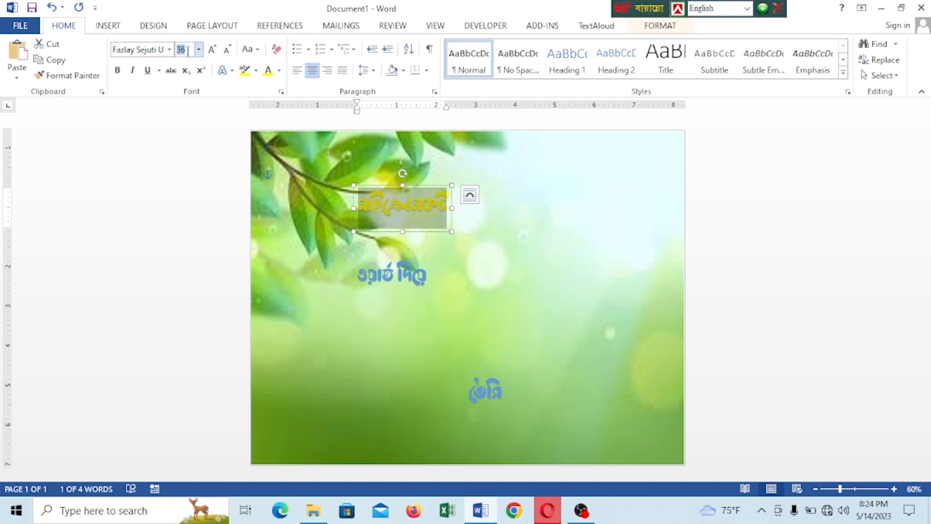
pyautogui.write('100')
pyautogui.press('Return')
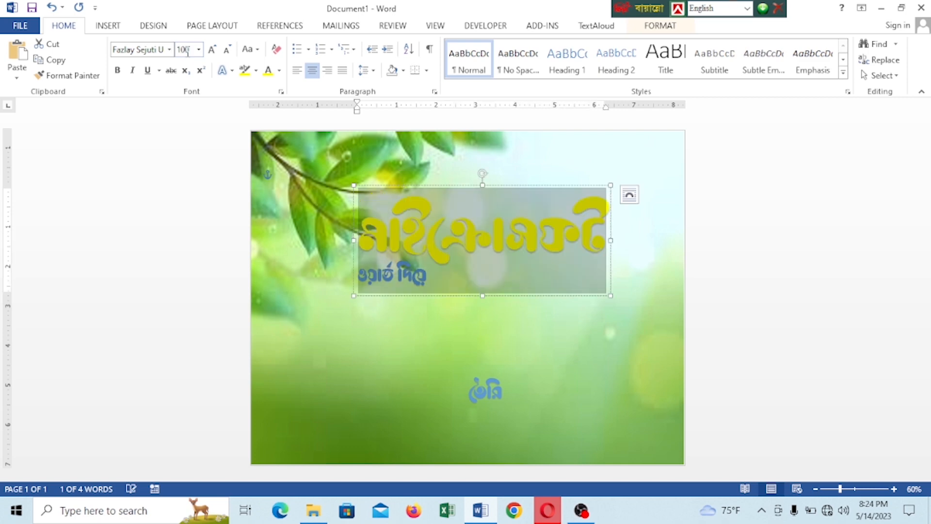
pyautogui.click(434, 185)
pyautogui.moveTo(434, 184); pyautogui.dragTo(375, 162)
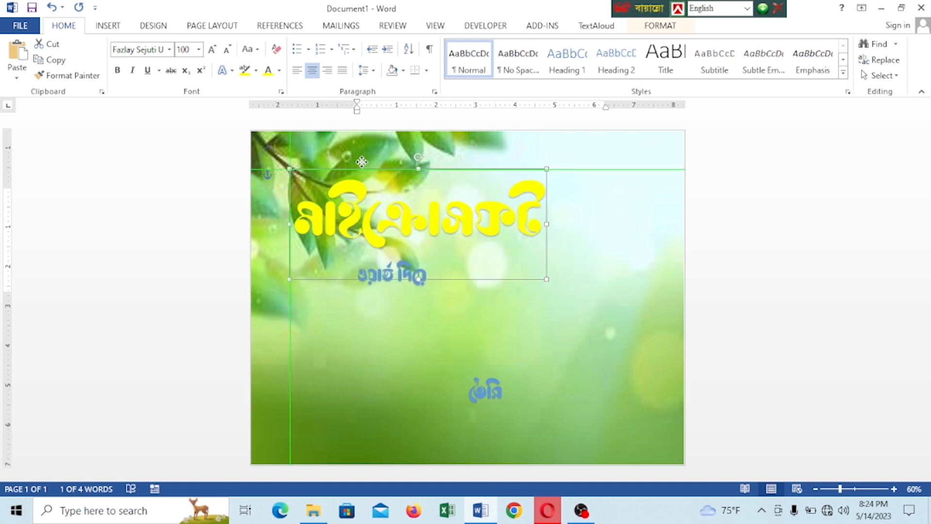
pyautogui.moveTo(393, 280); pyautogui.dragTo(394, 280)
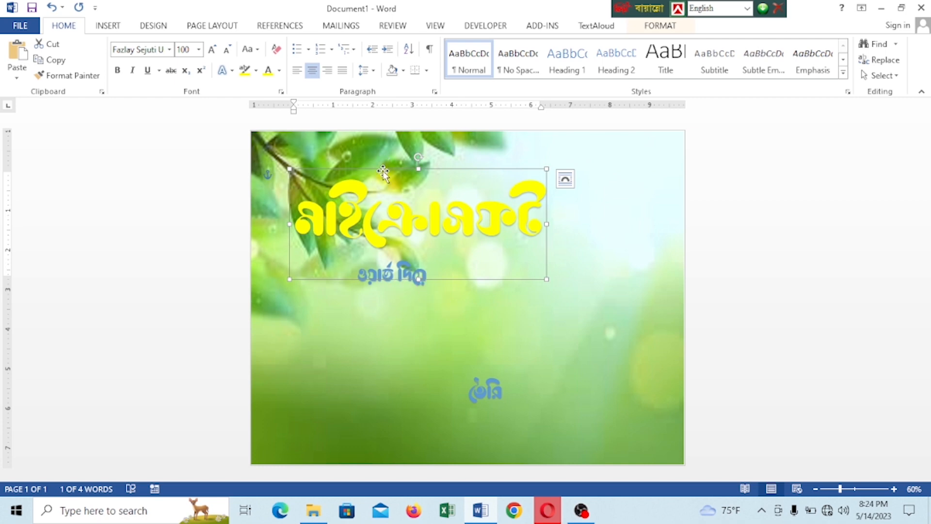
pyautogui.moveTo(383, 170); pyautogui.dragTo(375, 150)
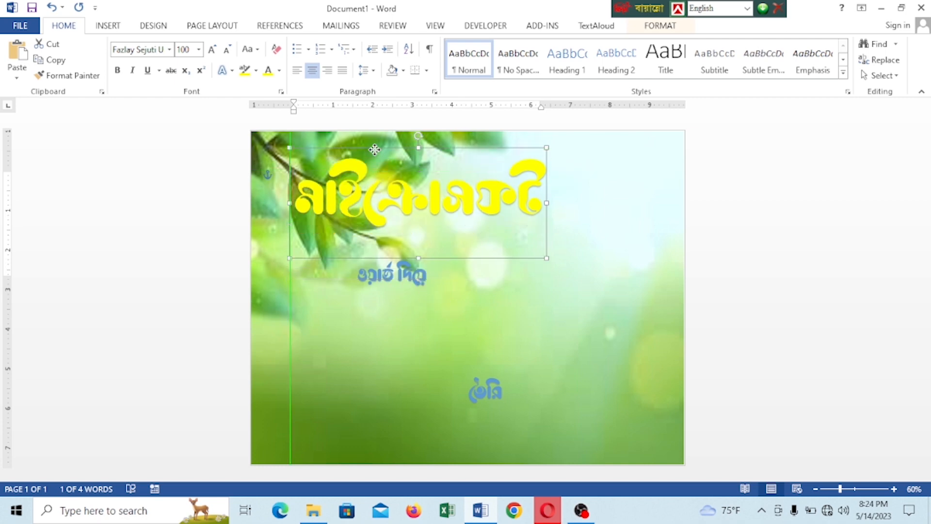
# - Move the ওয়ার্ড দিয়ে WordArt slightly lower on the page
pyautogui.click(378, 294)
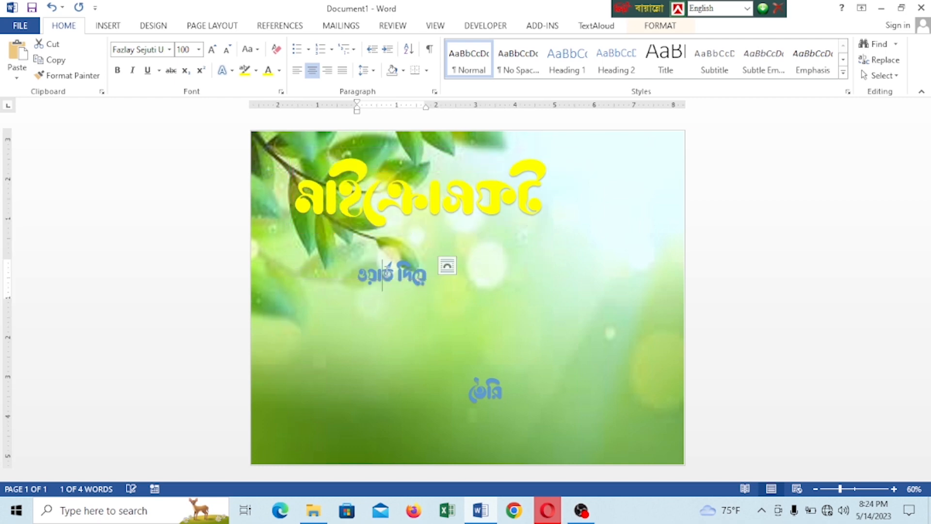
pyautogui.click(414, 251)
pyautogui.click(398, 274)
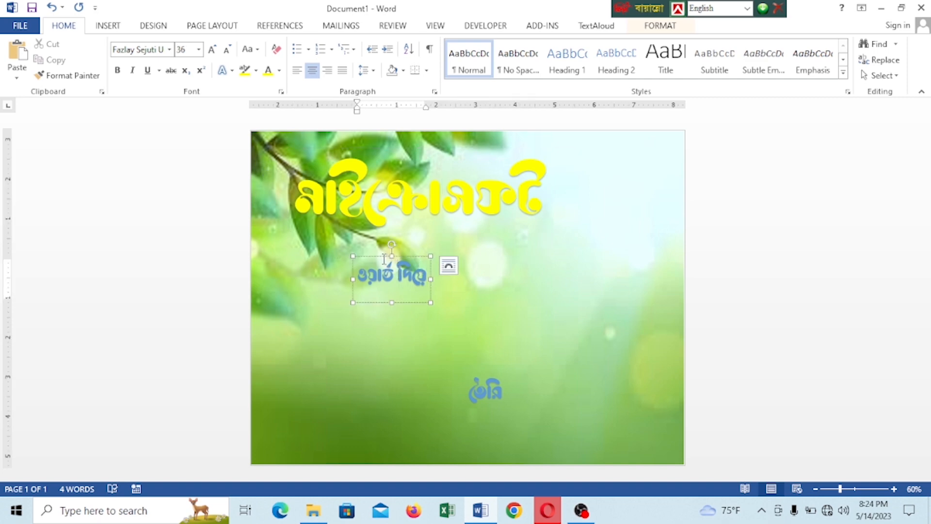
pyautogui.moveTo(382, 305); pyautogui.dragTo(388, 325)
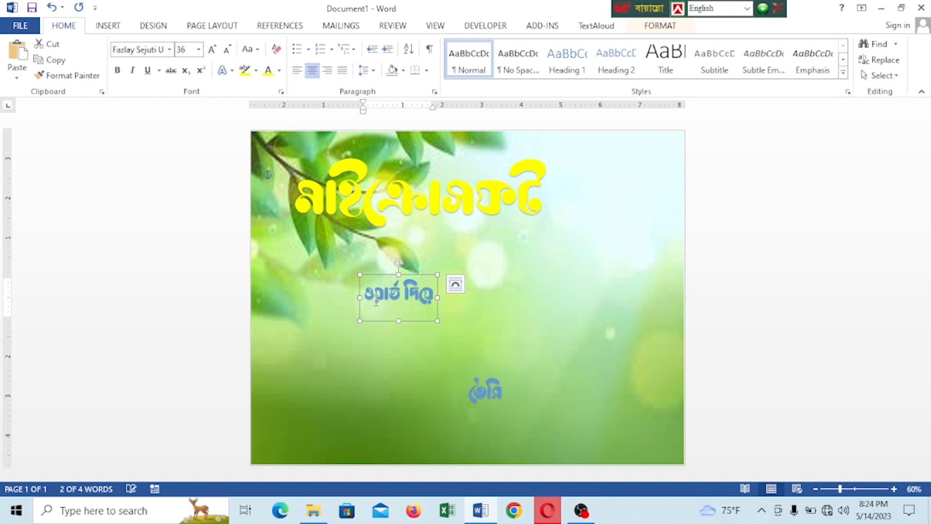
# - Make the ওয়ার্ড দিয়ে text yellow at font size 100 and move it up and left beneath the মাইক্রোসফট text
pyautogui.moveTo(365, 297); pyautogui.dragTo(429, 302)
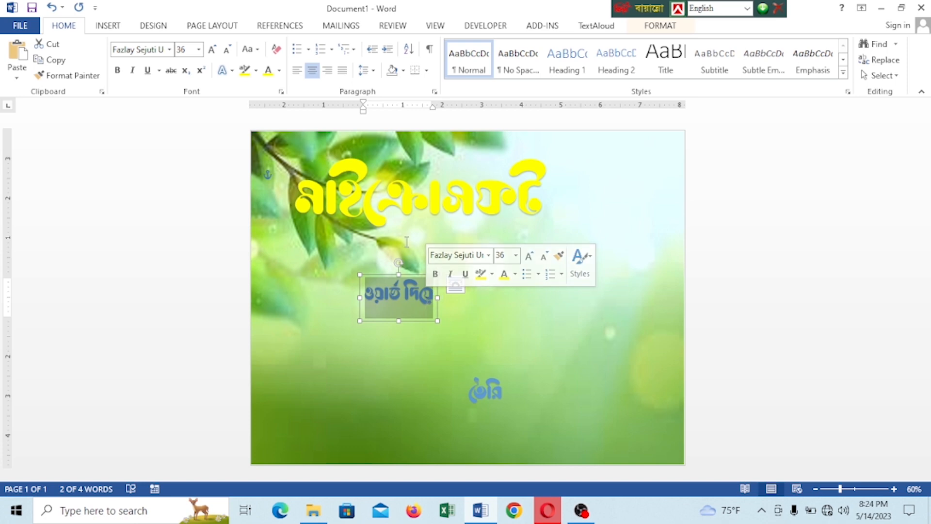
pyautogui.click(267, 73)
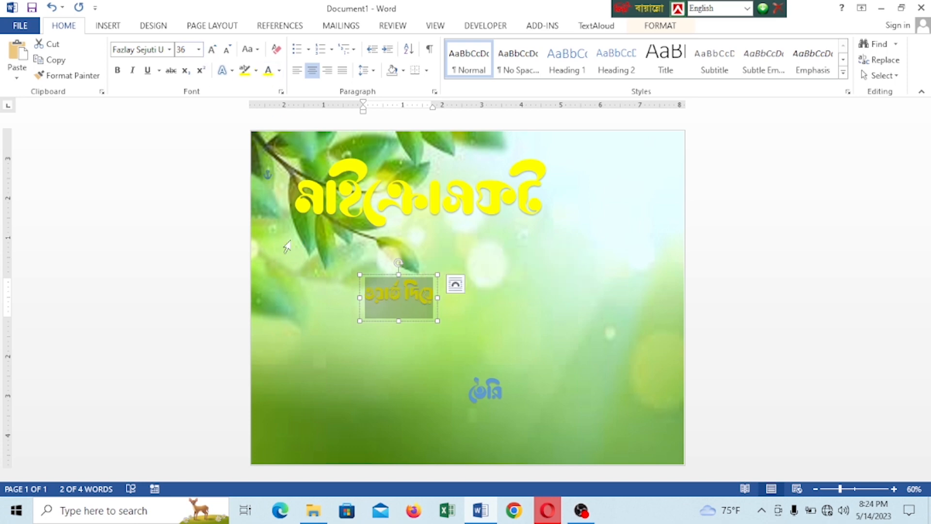
pyautogui.click(181, 49)
pyautogui.write('100')
pyautogui.press('Return')
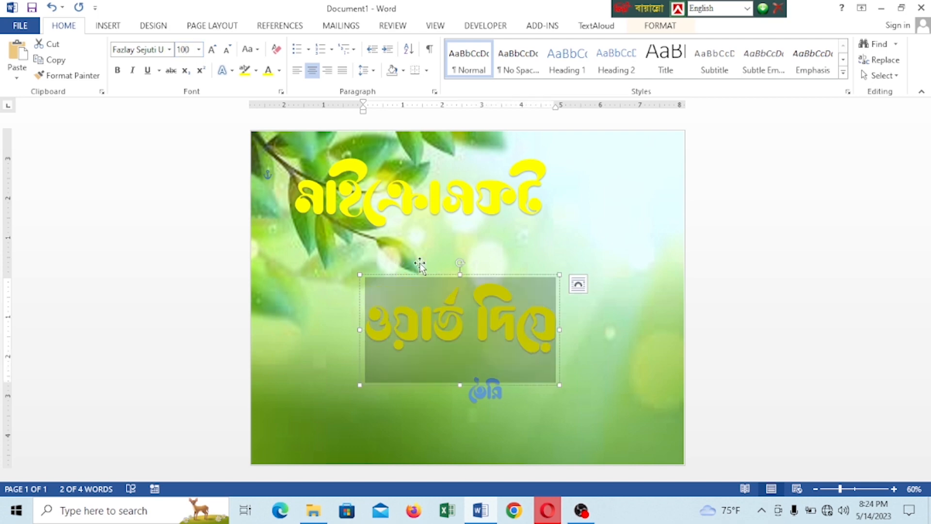
pyautogui.moveTo(422, 273); pyautogui.dragTo(386, 249)
# - Try the standard purple on the ওয়ার্ড দিয়ে text and settle on the standard dark red as its font color
pyautogui.click(279, 70)
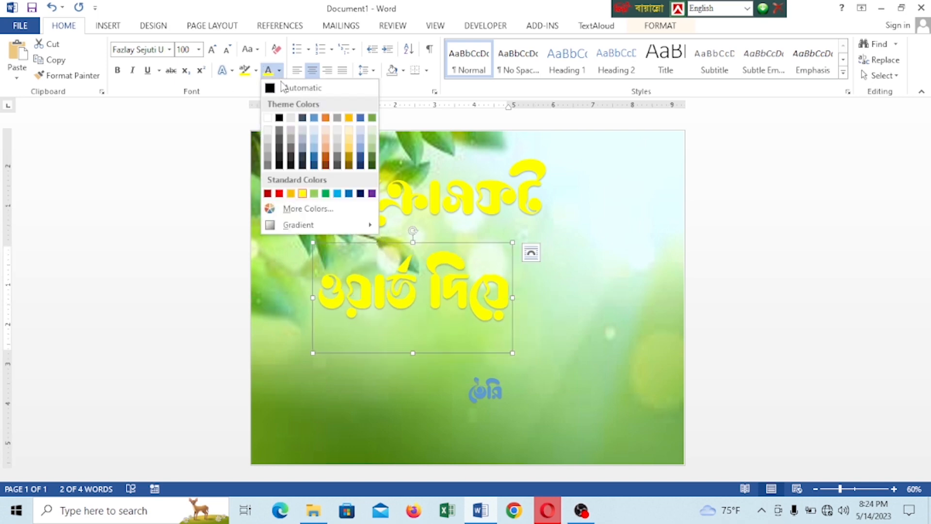
pyautogui.click(372, 194)
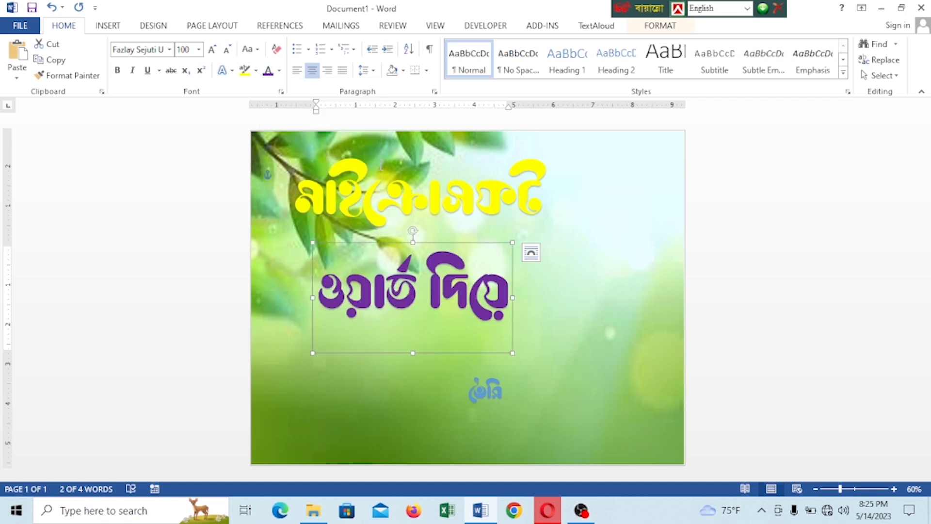
pyautogui.click(279, 70)
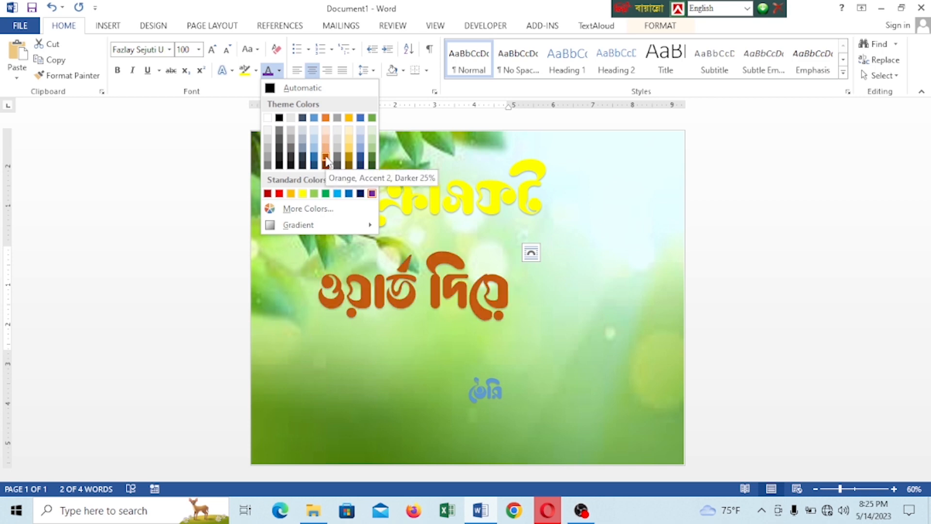
pyautogui.click(279, 194)
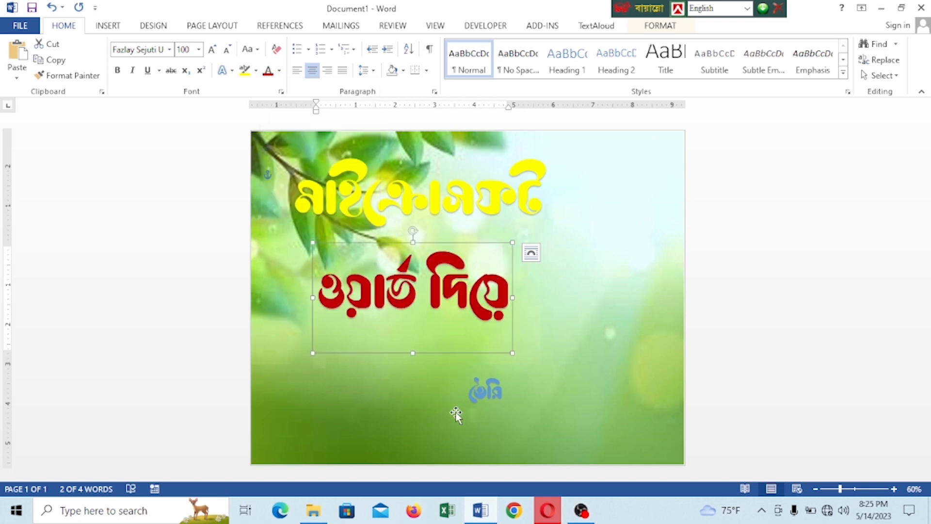
# - Format the তৈরি text in white at font size 100 and shift its WordArt slightly up and left
pyautogui.click(486, 393)
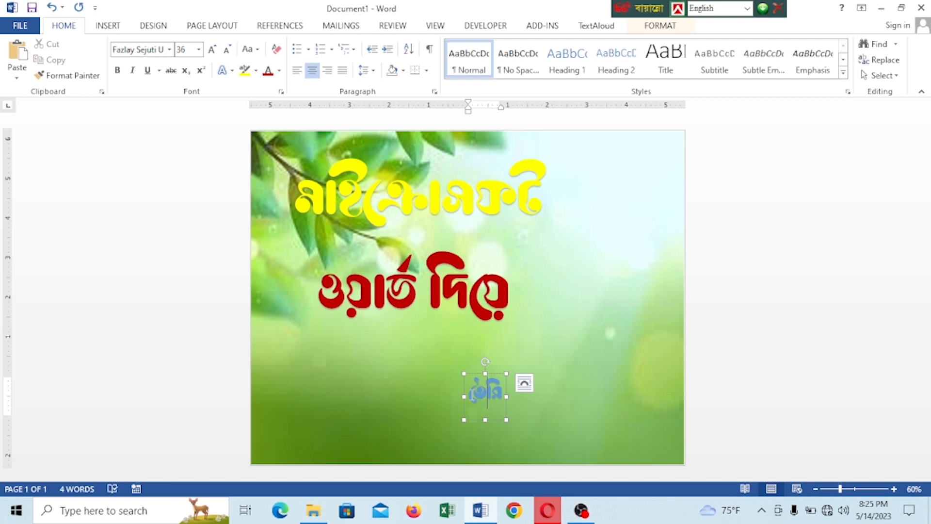
pyautogui.moveTo(470, 395); pyautogui.dragTo(502, 395)
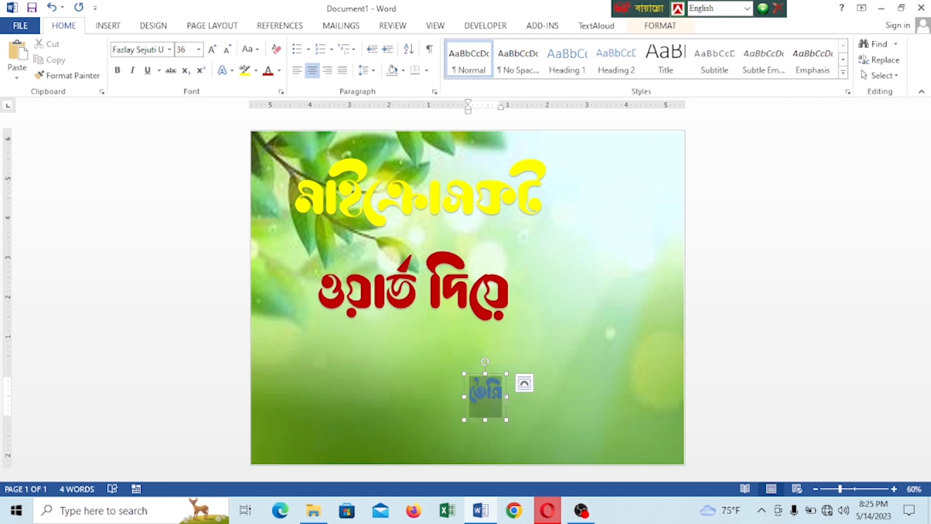
pyautogui.click(181, 49)
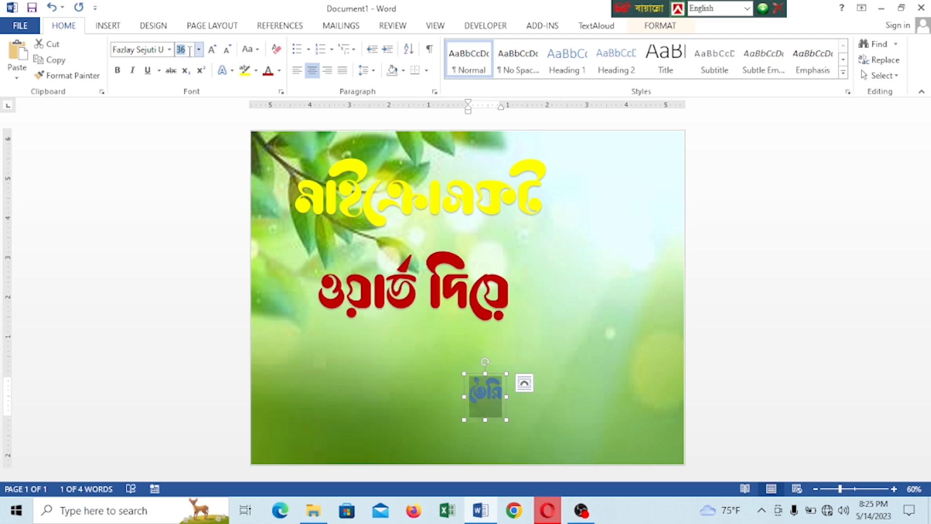
pyautogui.write('100')
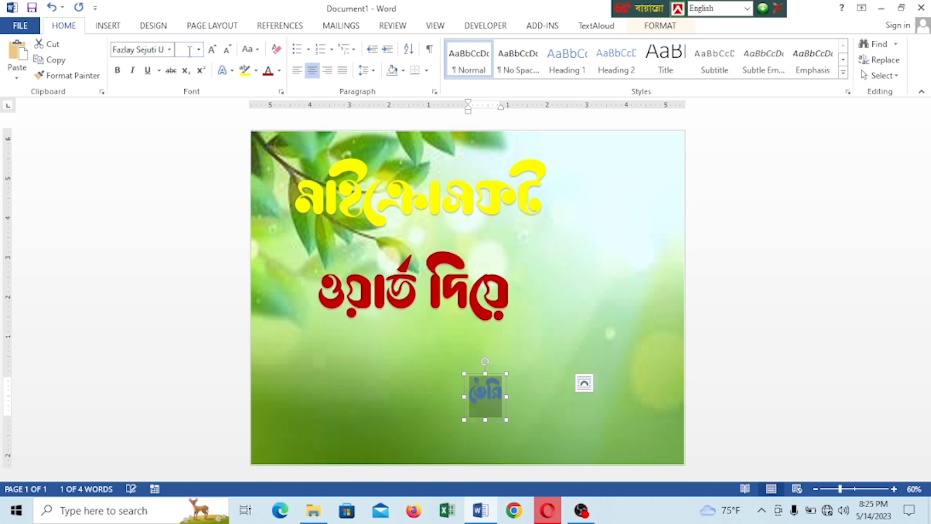
pyautogui.press('Return')
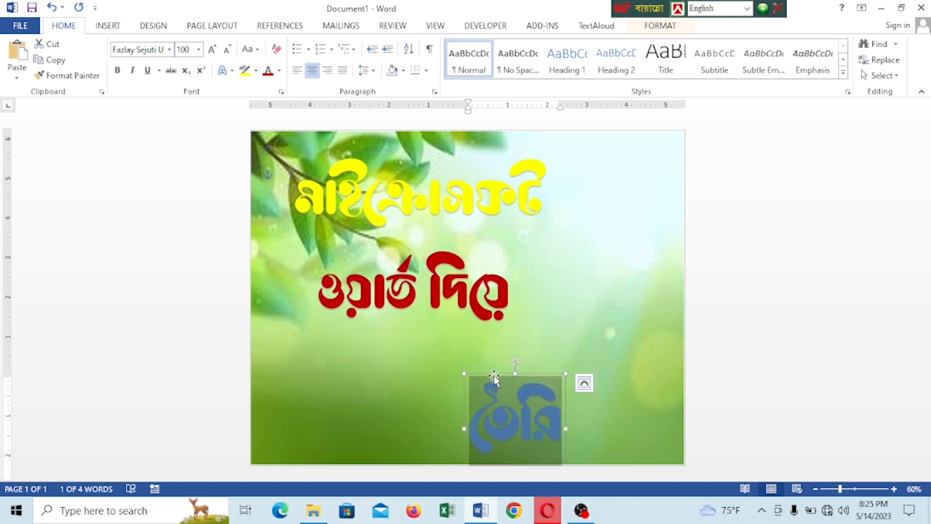
pyautogui.moveTo(494, 376); pyautogui.dragTo(475, 370)
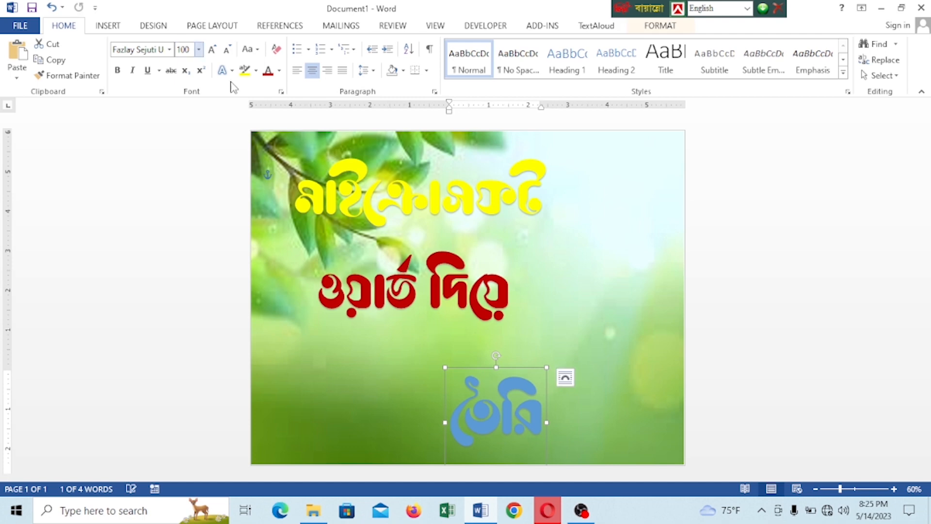
pyautogui.click(279, 70)
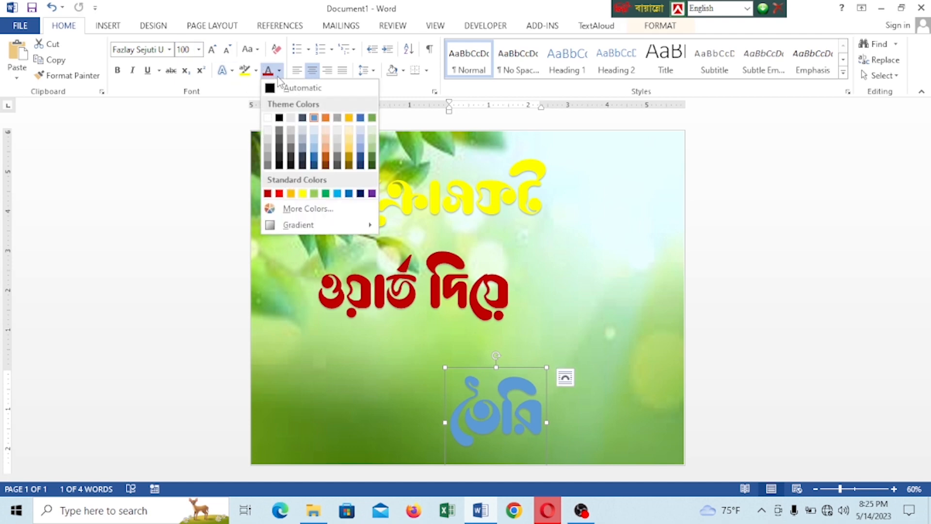
pyautogui.click(267, 117)
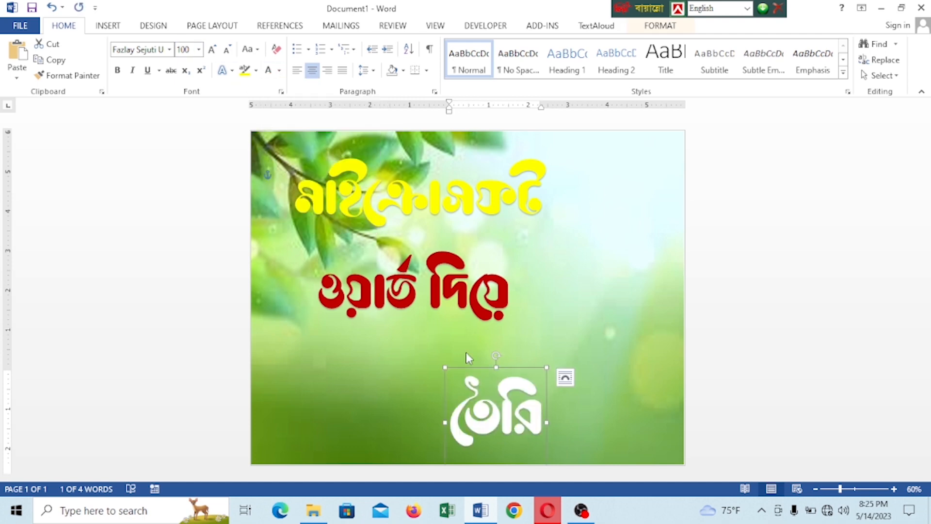
# - Shift the মাইক্রোসফট WordArt further up and left, and move the ওয়ার্ড দিয়ে WordArt up close beneath it
pyautogui.click(418, 291)
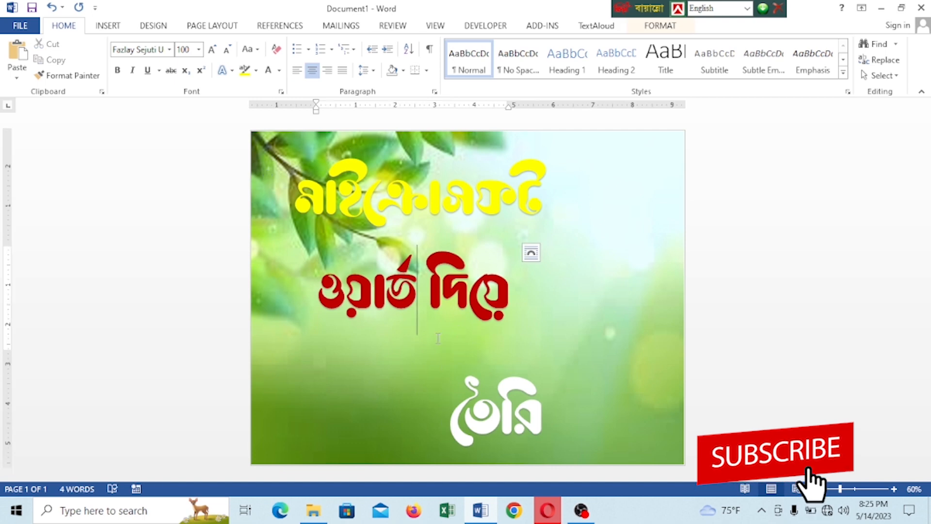
pyautogui.click(346, 189)
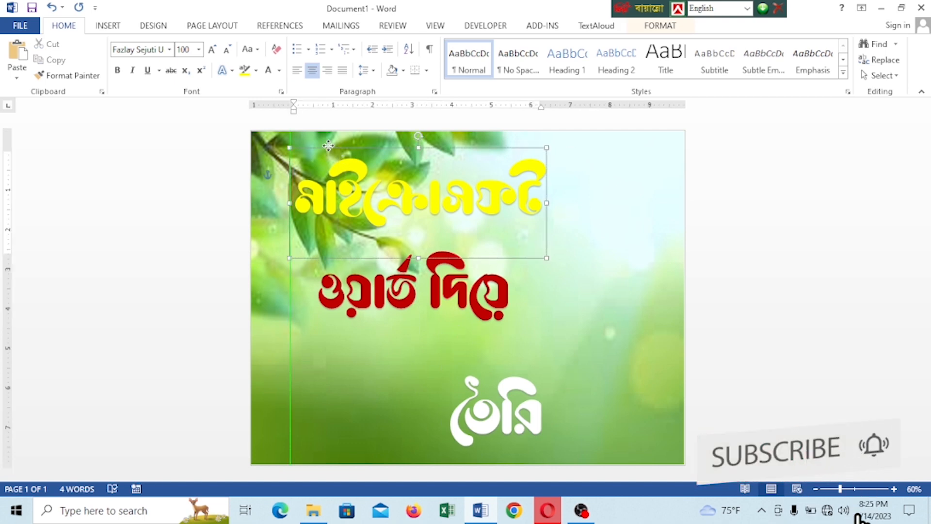
pyautogui.moveTo(329, 146); pyautogui.dragTo(314, 136)
pyautogui.click(388, 246)
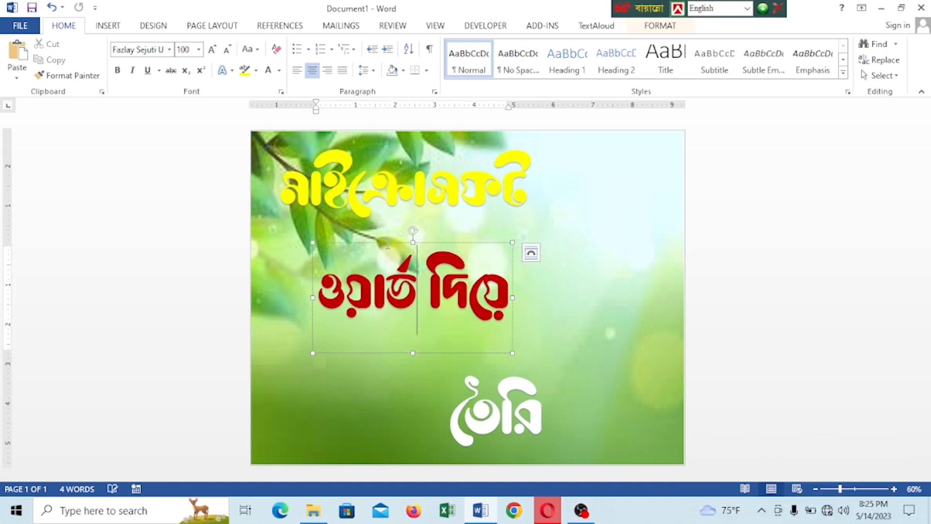
pyautogui.moveTo(383, 243); pyautogui.dragTo(377, 217)
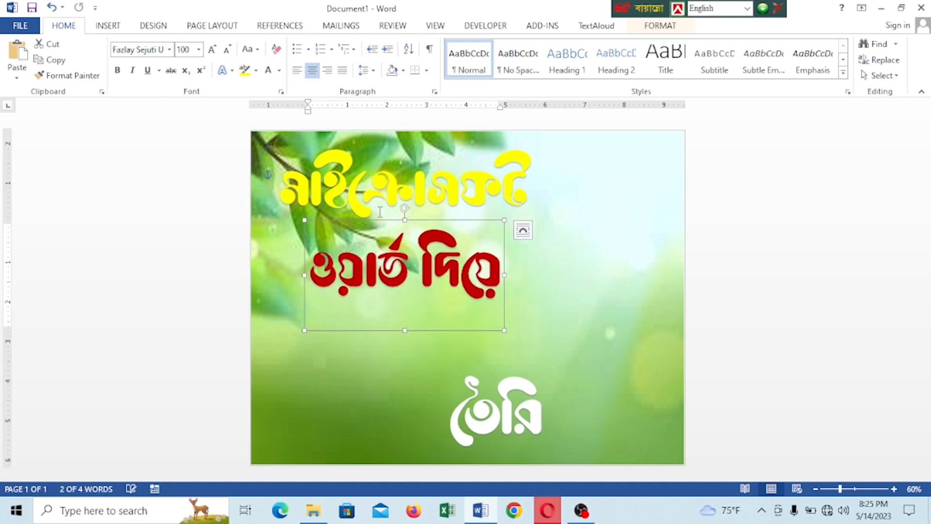
pyautogui.moveTo(378, 222); pyautogui.dragTo(379, 219)
pyautogui.click(383, 221)
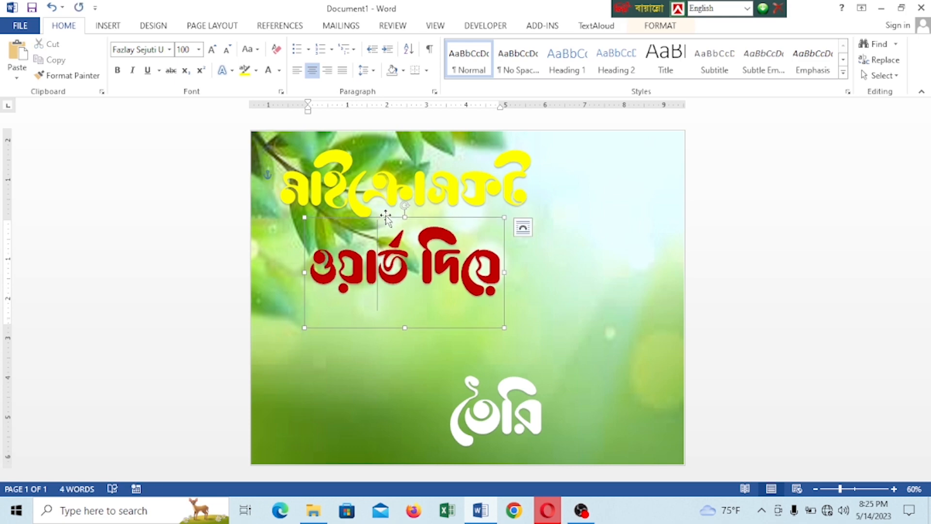
pyautogui.moveTo(386, 220); pyautogui.dragTo(385, 218)
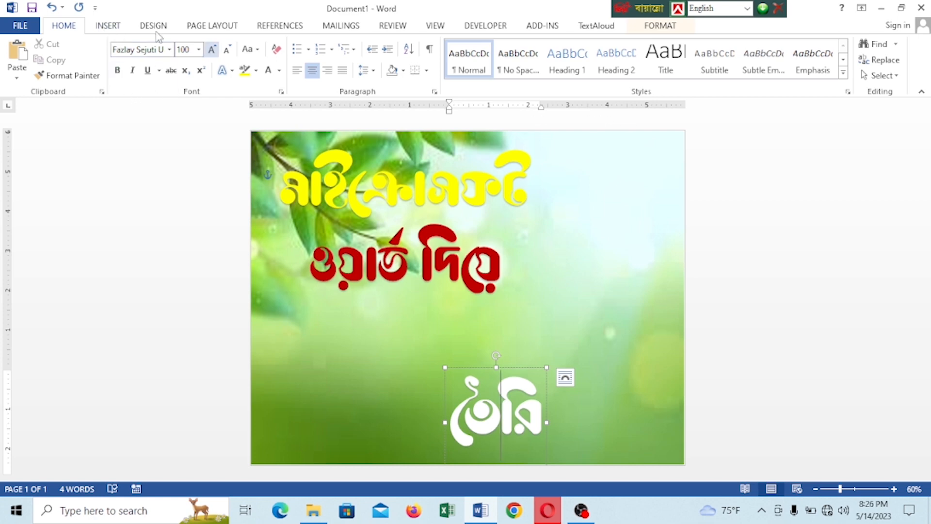
# - Insert a new black WordArt, place it below the ওয়ার্ড দিয়ে text, and delete its placeholder text
pyautogui.click(108, 26)
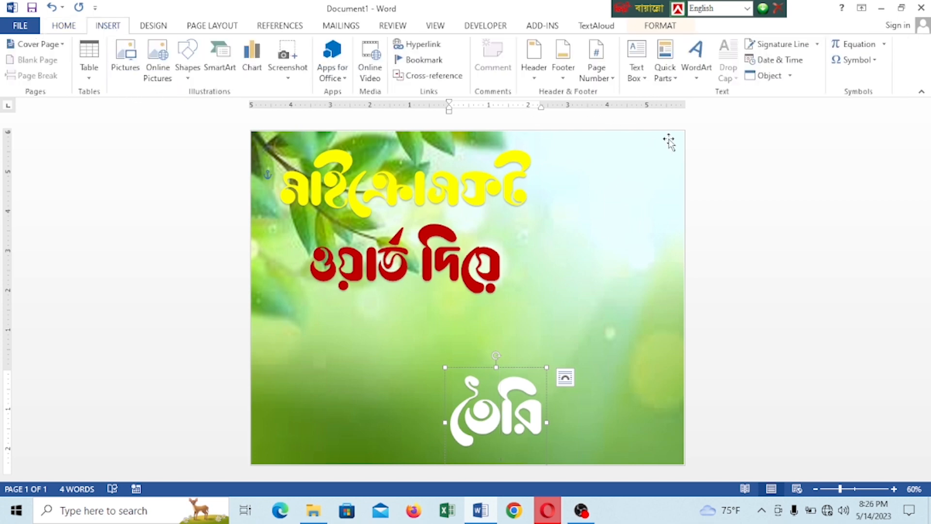
pyautogui.click(696, 80)
pyautogui.click(701, 108)
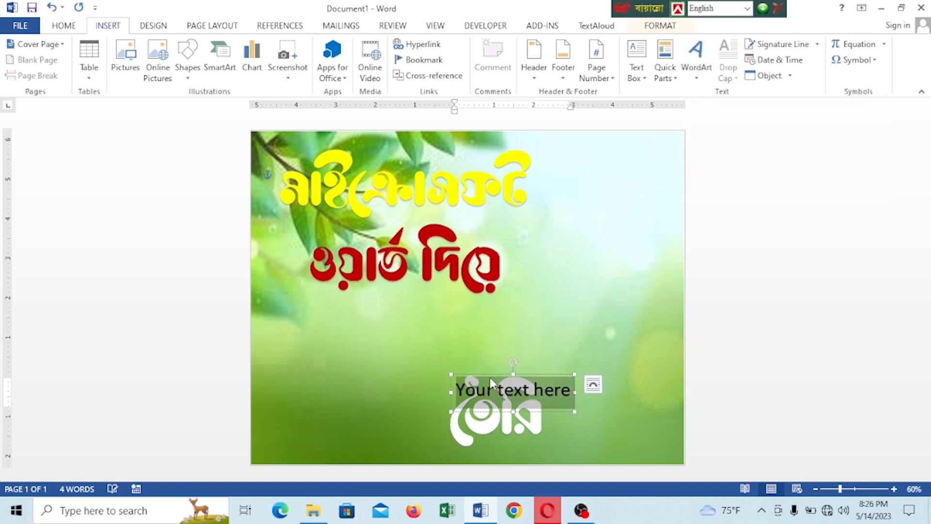
pyautogui.click(490, 377)
pyautogui.moveTo(414, 314); pyautogui.dragTo(492, 324)
pyautogui.click(487, 324)
pyautogui.press('BackSpace')
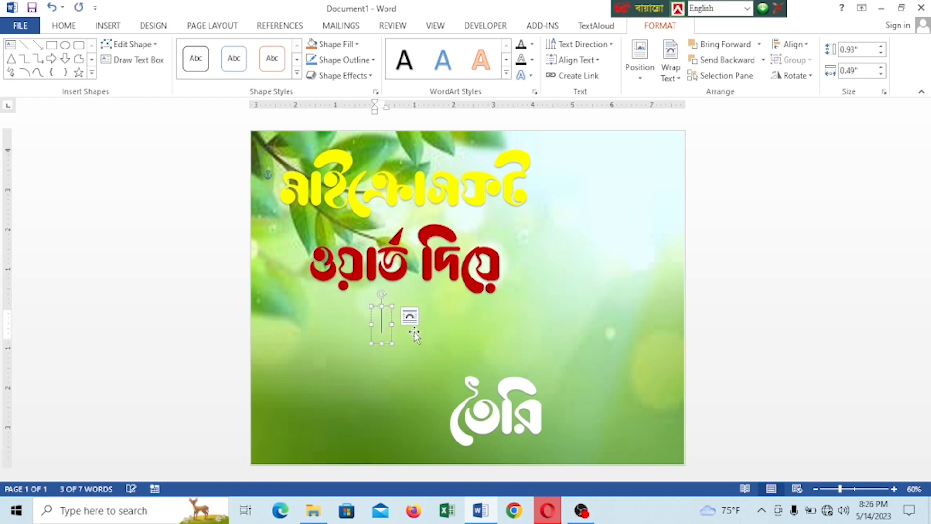
# - Set the font of the empty WordArt to Queen of Camelot
pyautogui.click(64, 27)
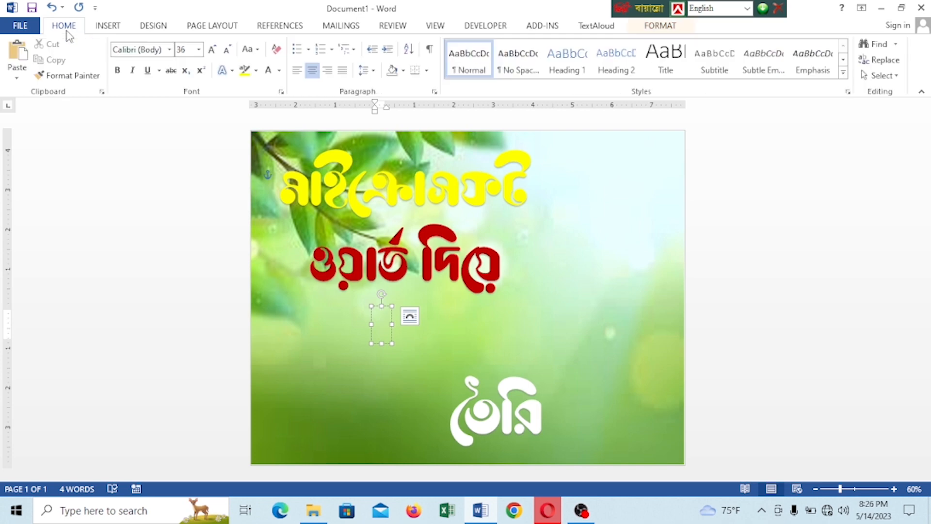
pyautogui.click(169, 51)
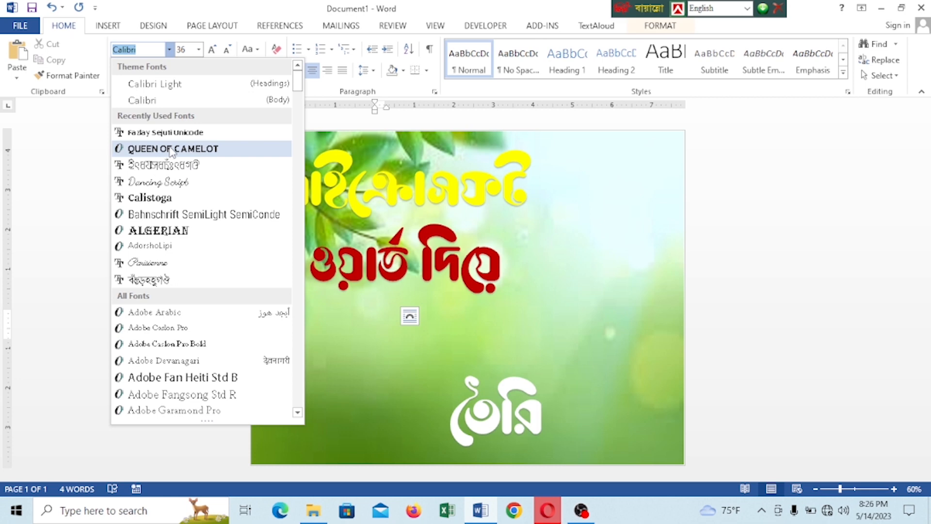
pyautogui.click(170, 149)
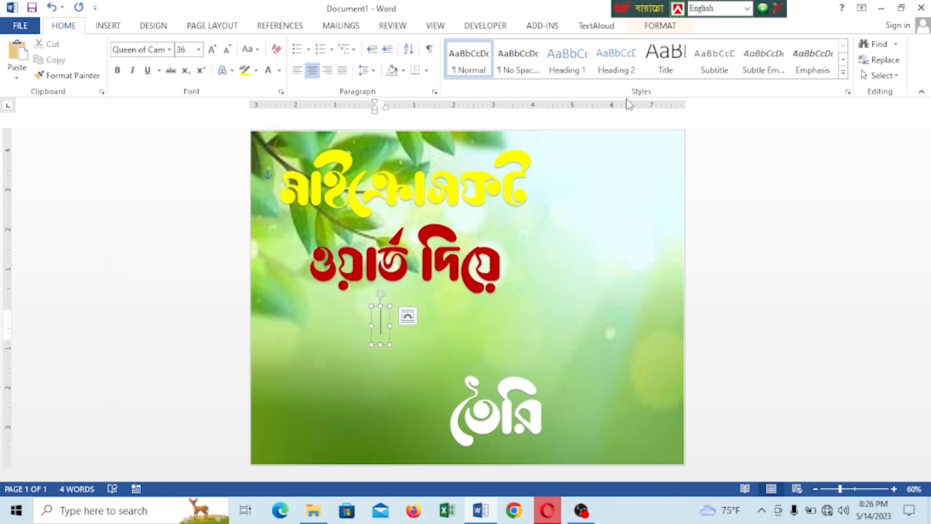
# - Enter THUMNAIL as the text of the empty Queen of Camelot WordArt
pyautogui.write('TU')
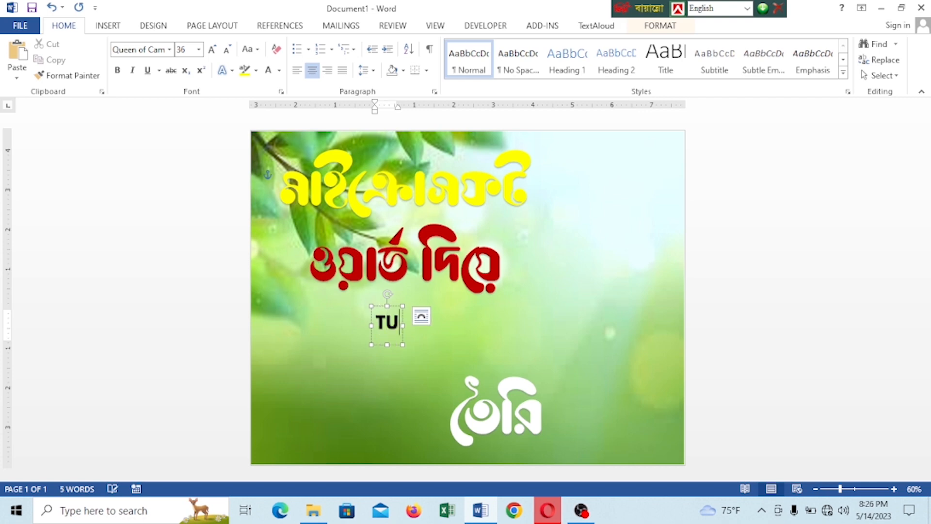
pyautogui.write('N')
pyautogui.press('BackSpace')
pyautogui.press('BackSpace')
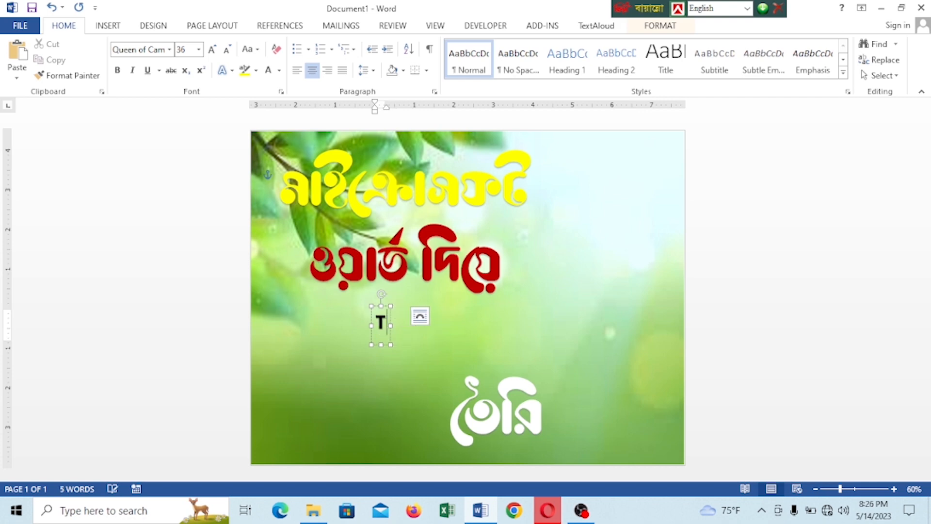
pyautogui.write('HUM')
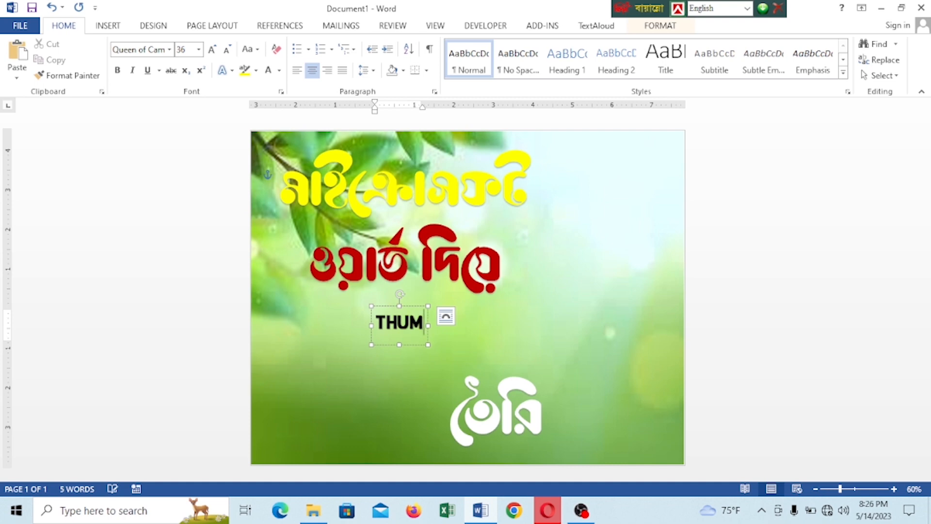
pyautogui.write('NAIL')
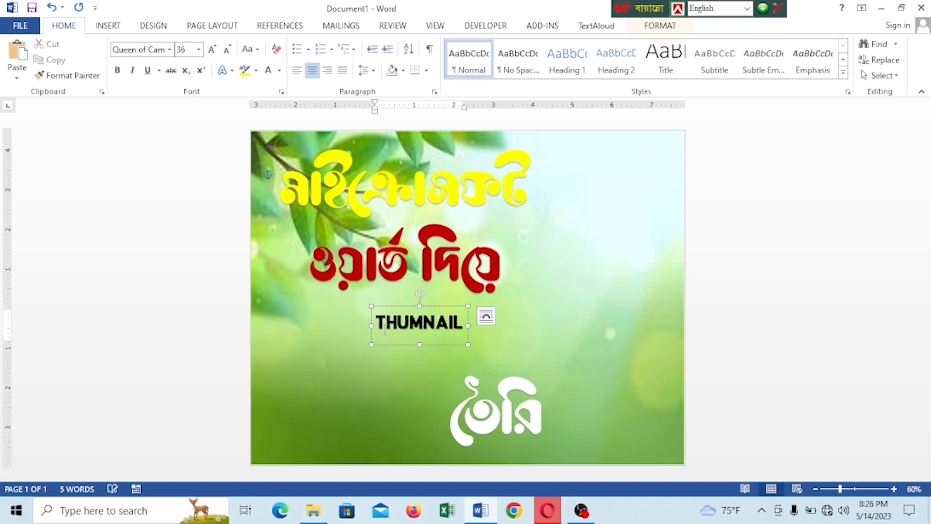
# - Enlarge the THUMNAIL text to font size 100 and move its WordArt up and left, beneath ওয়ার্ড দিয়ে
pyautogui.moveTo(378, 325); pyautogui.dragTo(466, 331)
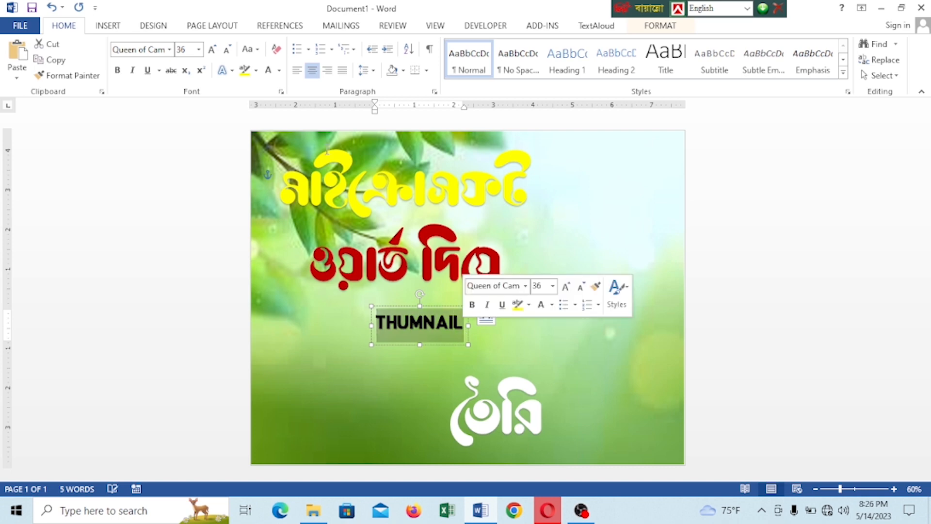
pyautogui.click(195, 49)
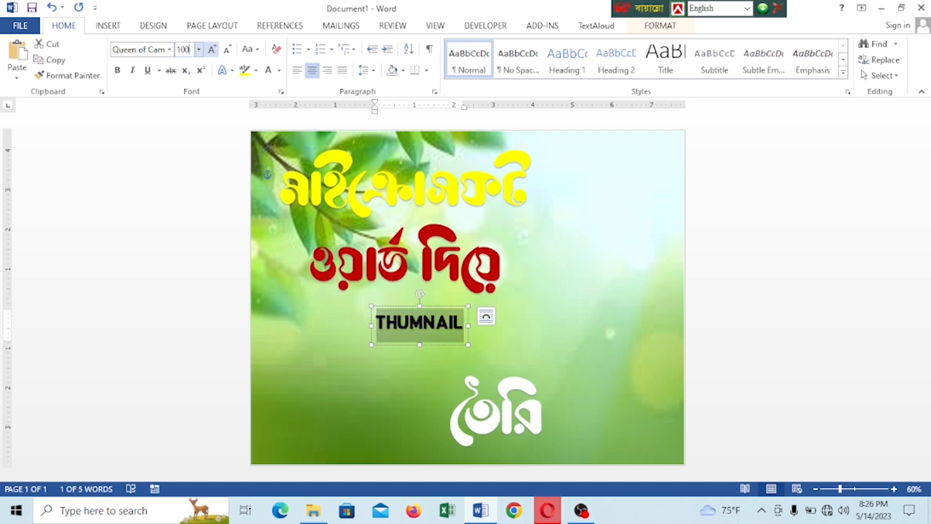
pyautogui.write('100')
pyautogui.press('Return')
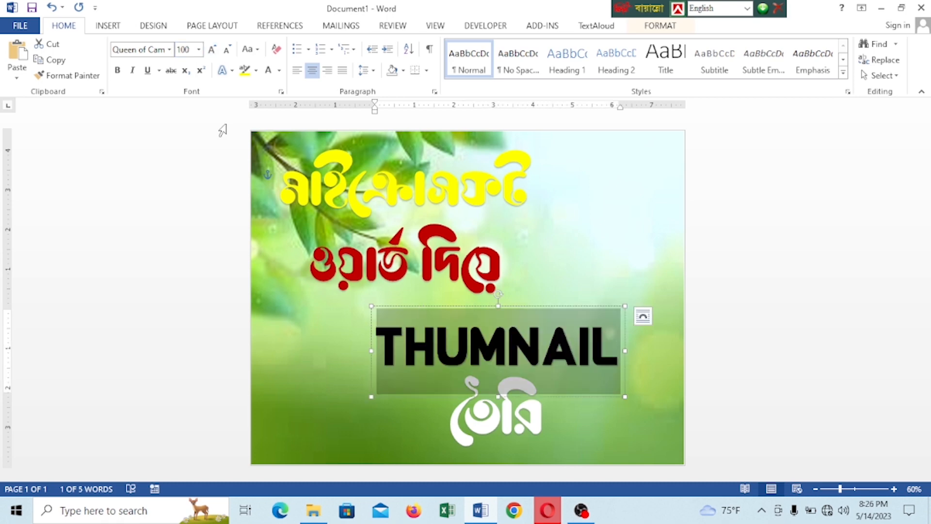
pyautogui.moveTo(467, 307); pyautogui.dragTo(393, 296)
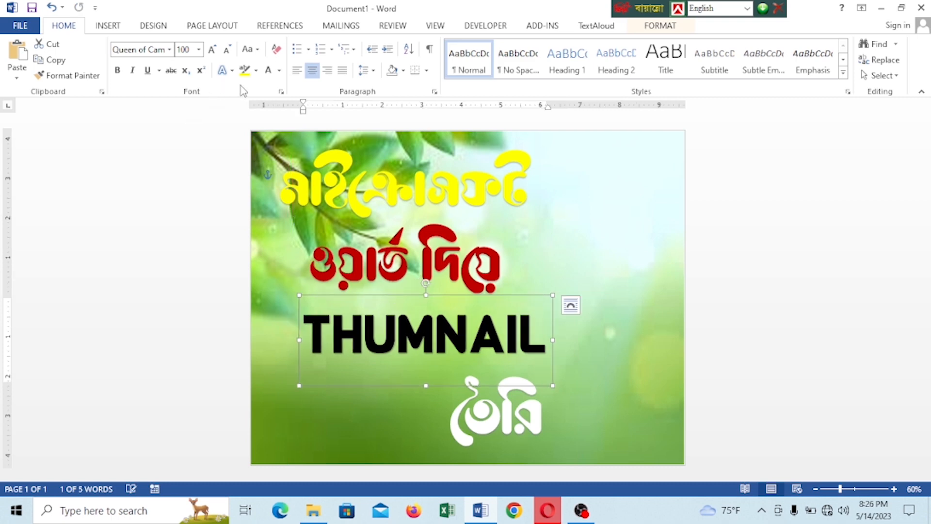
# - Color the THUMNAIL text light blue and nudge the তৈরি WordArt slightly left
pyautogui.click(279, 71)
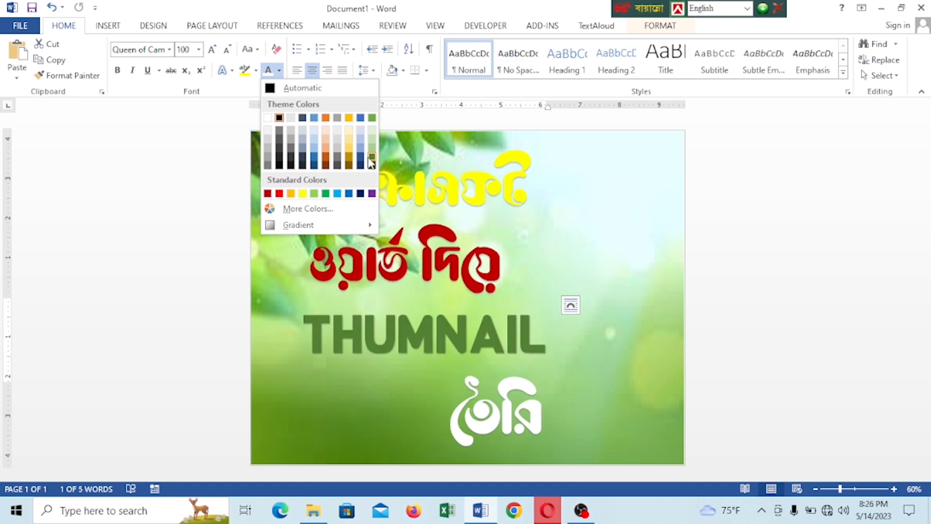
pyautogui.click(337, 193)
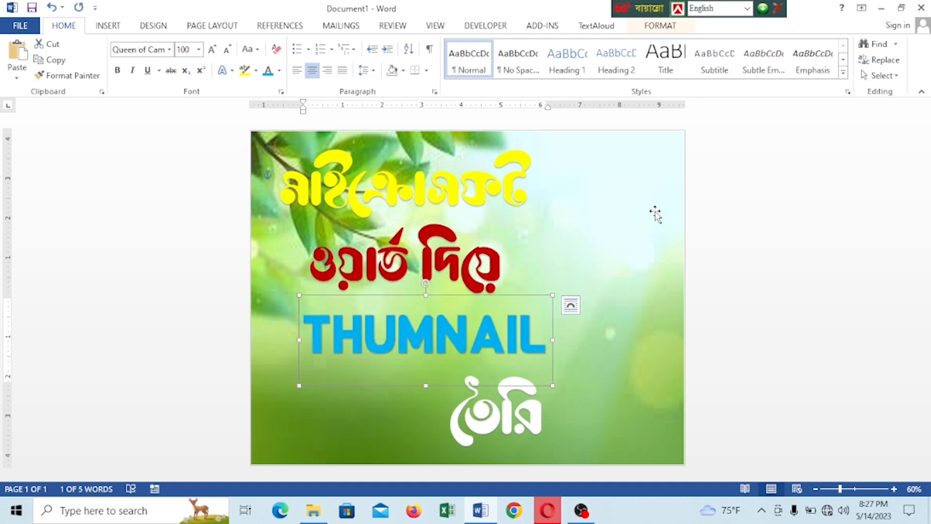
pyautogui.click(532, 426)
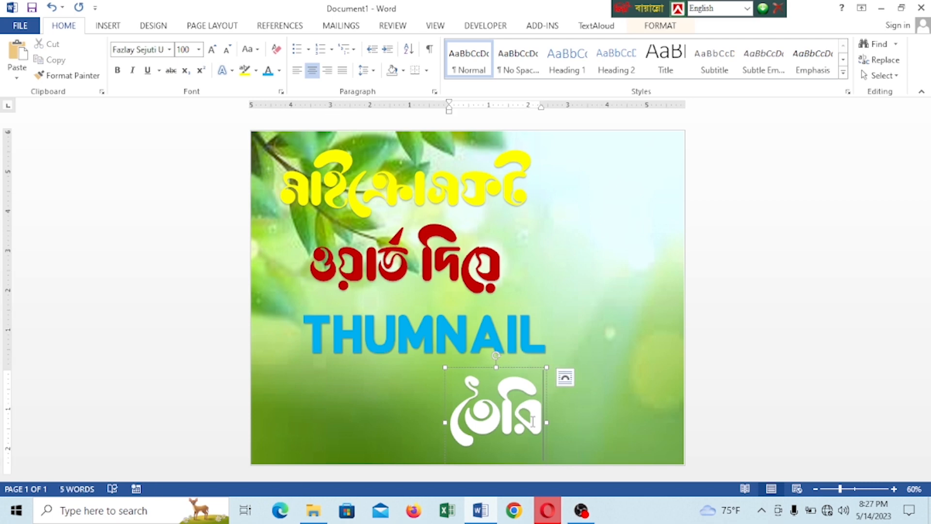
pyautogui.moveTo(478, 365); pyautogui.dragTo(475, 366)
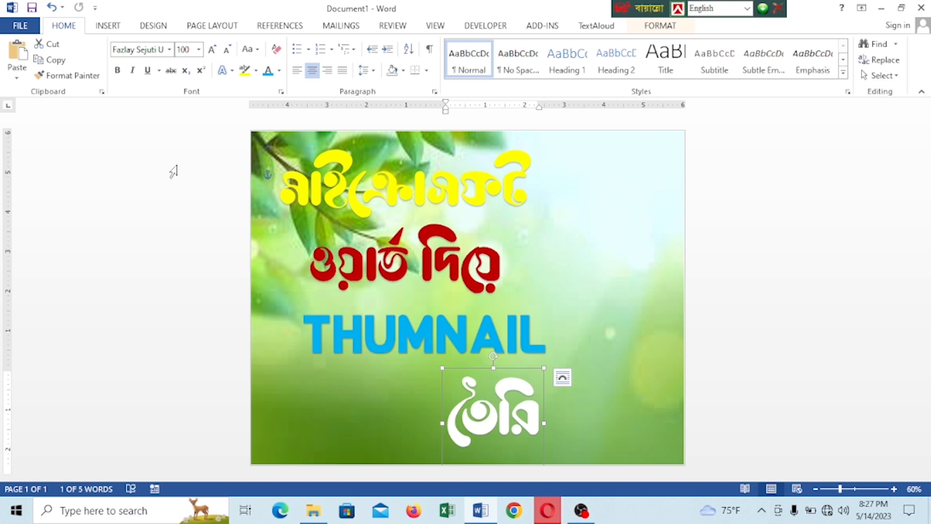
# - Insert the picture 003_Salman Khan.jpg from the Desktop folder
pyautogui.click(107, 27)
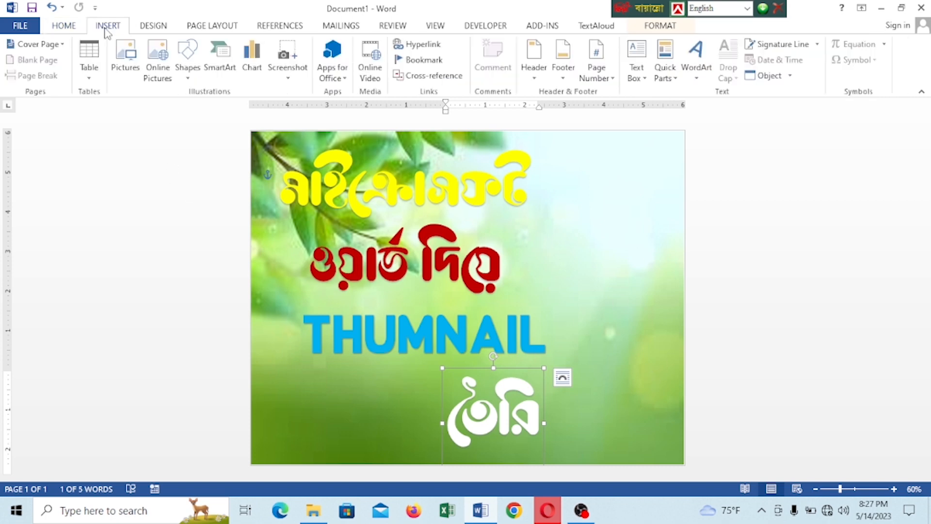
pyautogui.click(126, 68)
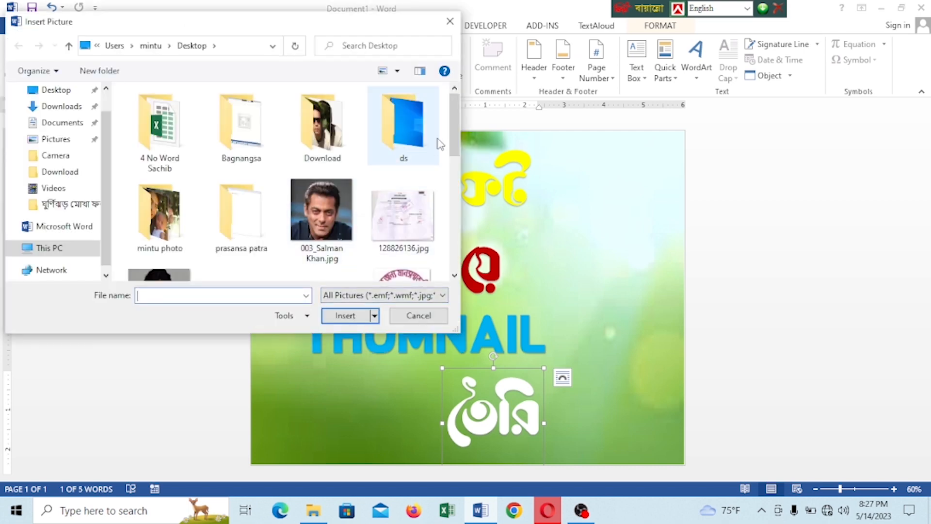
pyautogui.click(326, 207)
pyautogui.click(346, 316)
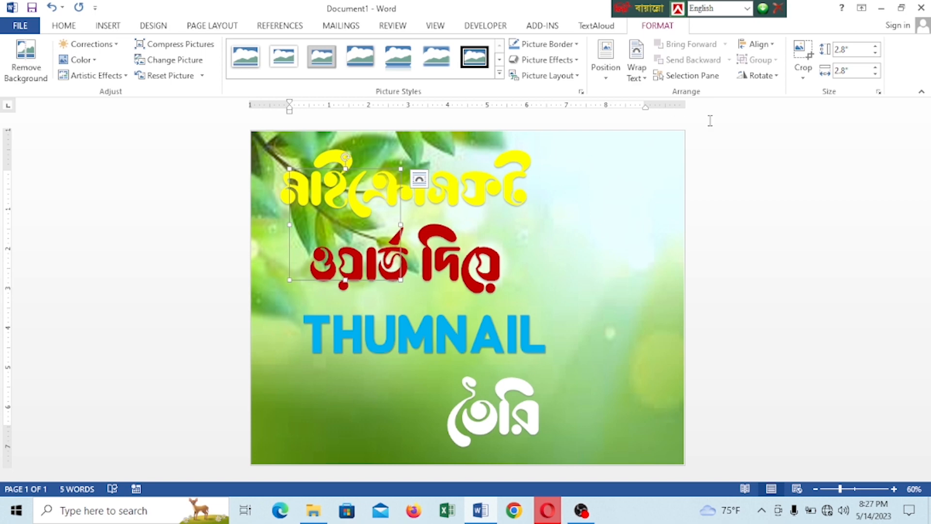
# - Show the Selection pane, wrap the inserted portrait In Front of Text, and move it to the right side of the page beside the words
pyautogui.moveTo(650, 6); pyautogui.dragTo(335, 6)
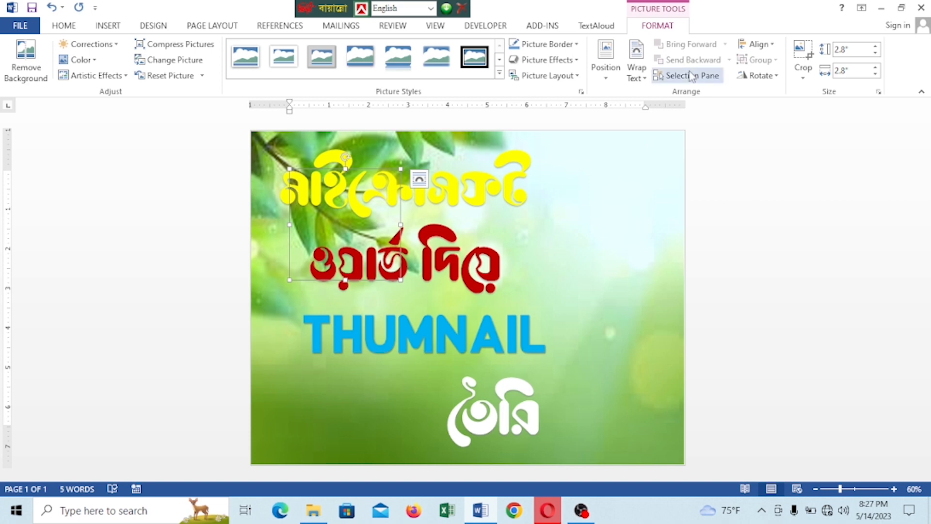
pyautogui.click(691, 76)
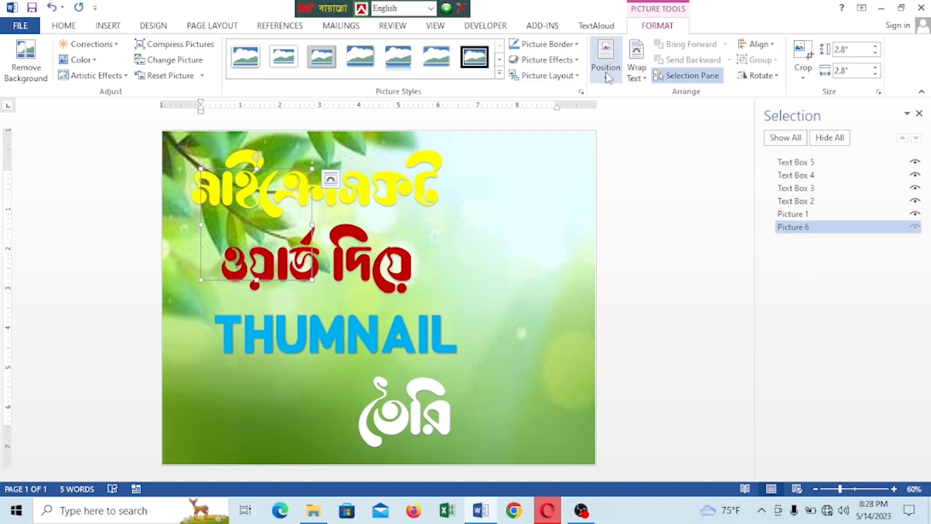
pyautogui.click(636, 66)
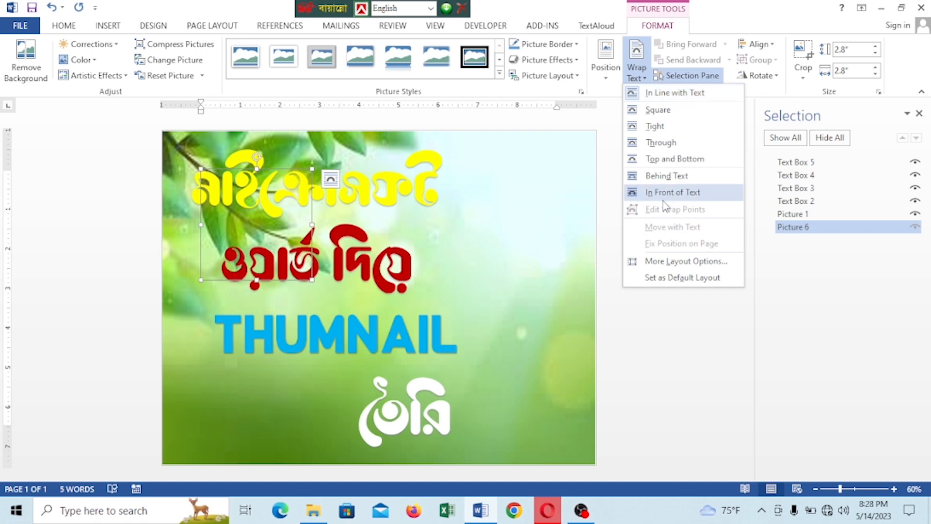
pyautogui.click(673, 192)
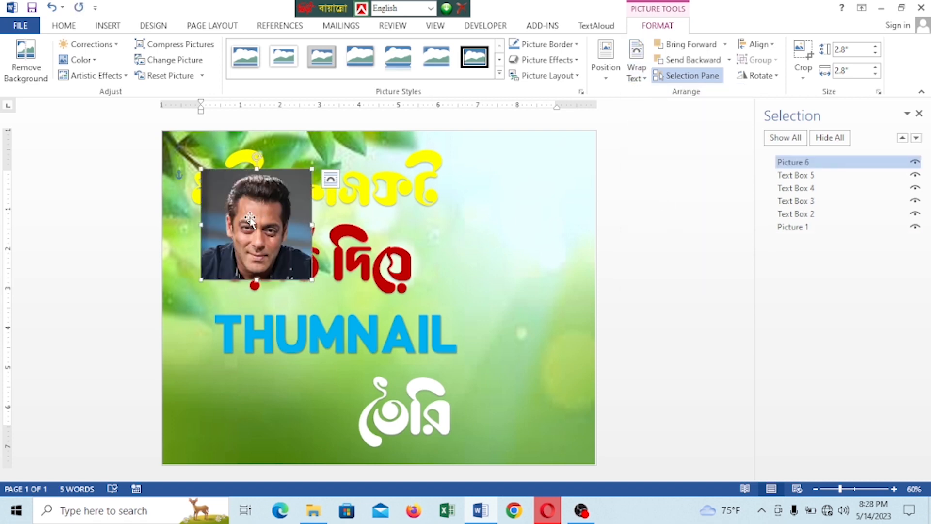
pyautogui.moveTo(250, 222); pyautogui.dragTo(526, 257)
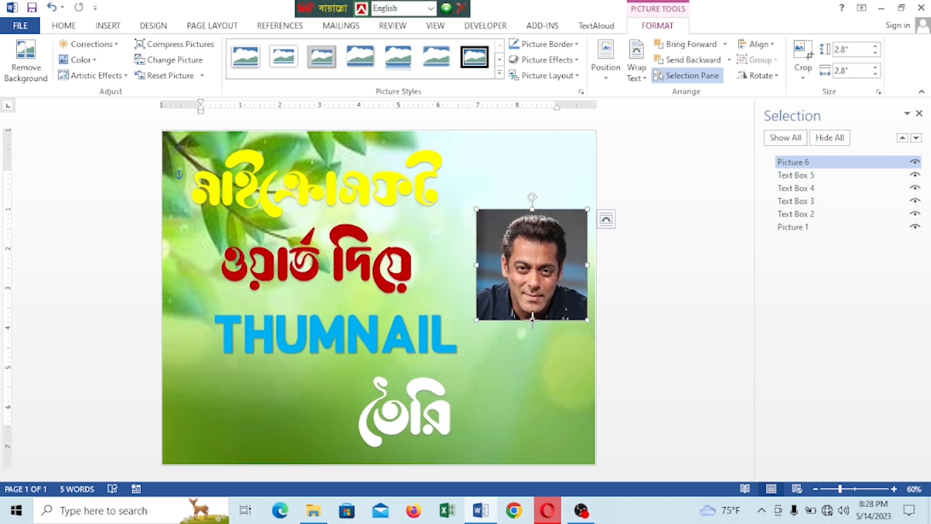
# - Stretch the portrait down to the page's bottom edge and widen it on both sides, to about 6.45" high by 3.28" wide
pyautogui.moveTo(531, 319); pyautogui.dragTo(528, 459)
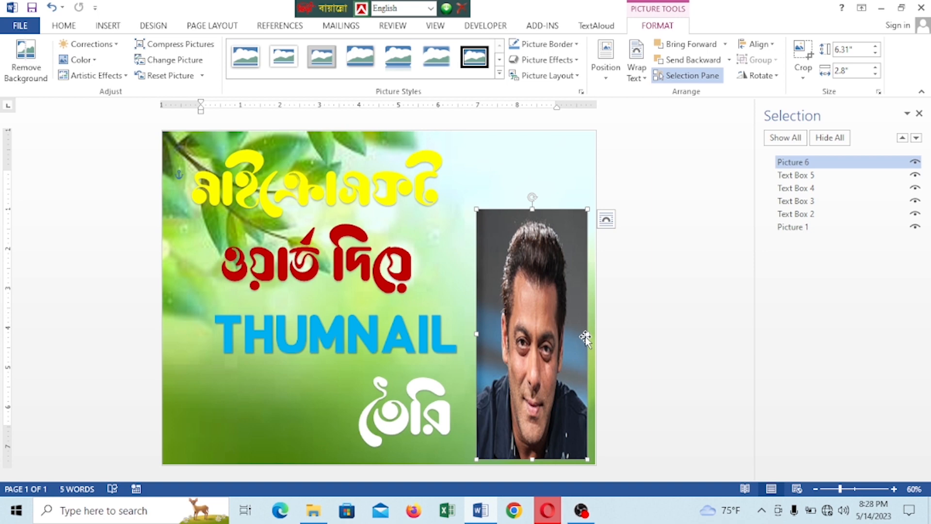
pyautogui.moveTo(588, 334); pyautogui.dragTo(594, 334)
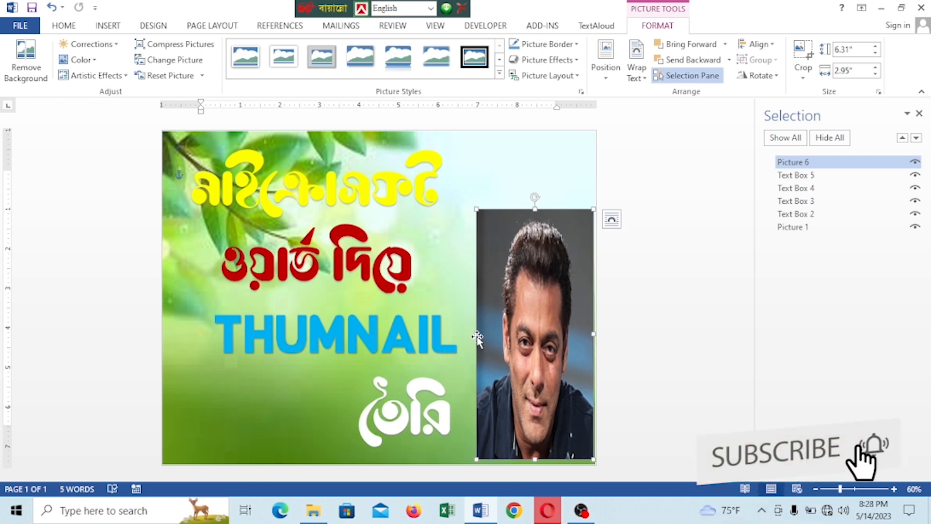
pyautogui.moveTo(464, 334); pyautogui.dragTo(451, 334)
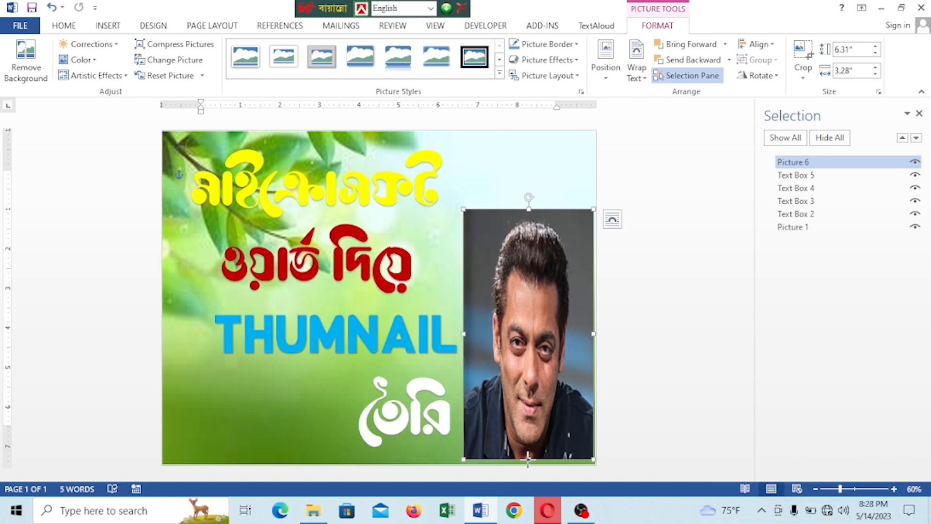
pyautogui.moveTo(528, 458); pyautogui.dragTo(528, 463)
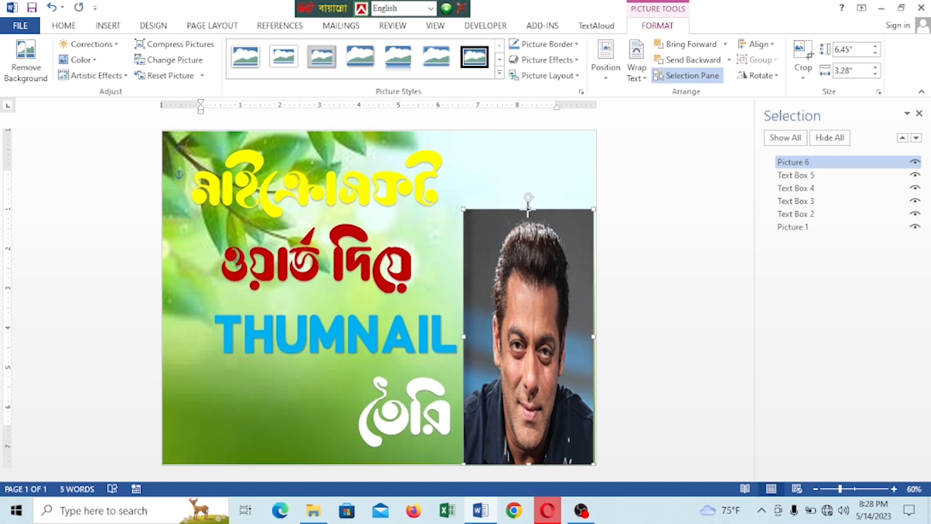
pyautogui.click(545, 169)
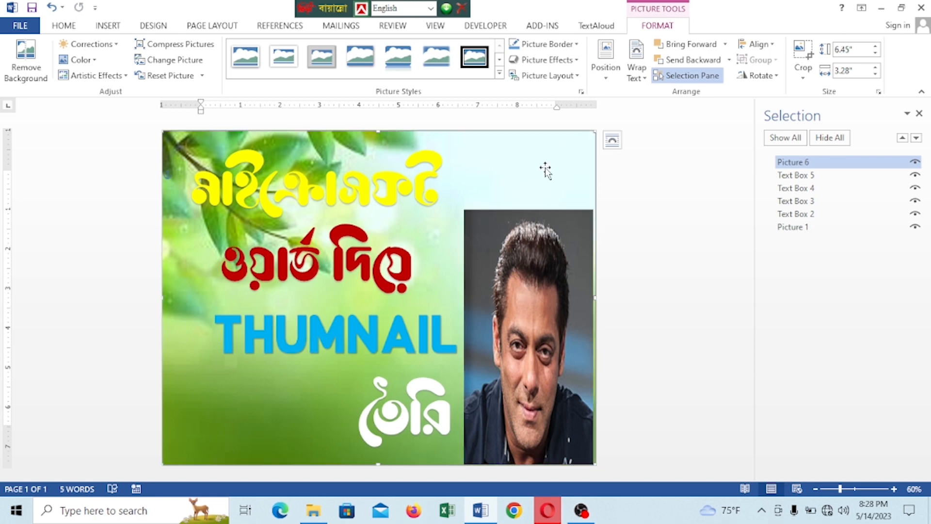
pyautogui.click(537, 238)
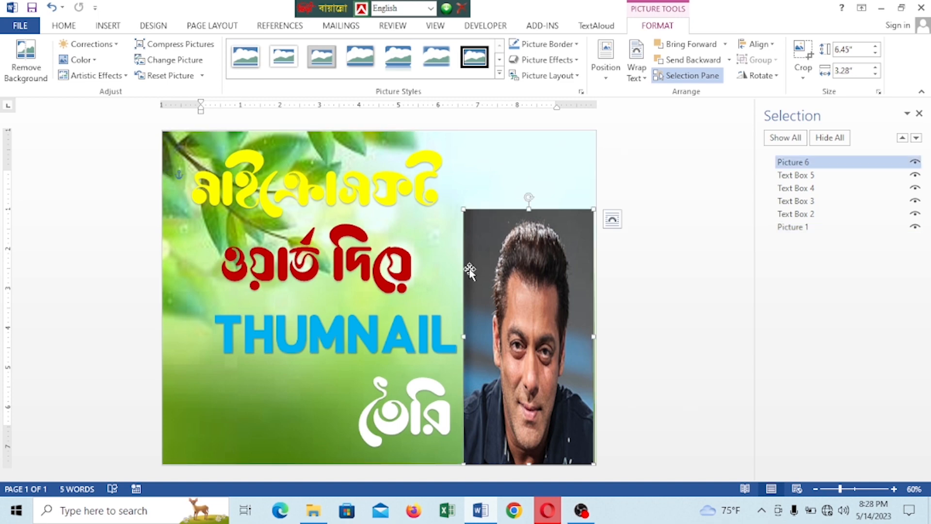
# - Start background removal on the portrait and mark the shirt and both shoulders as areas to keep
pyautogui.click(27, 80)
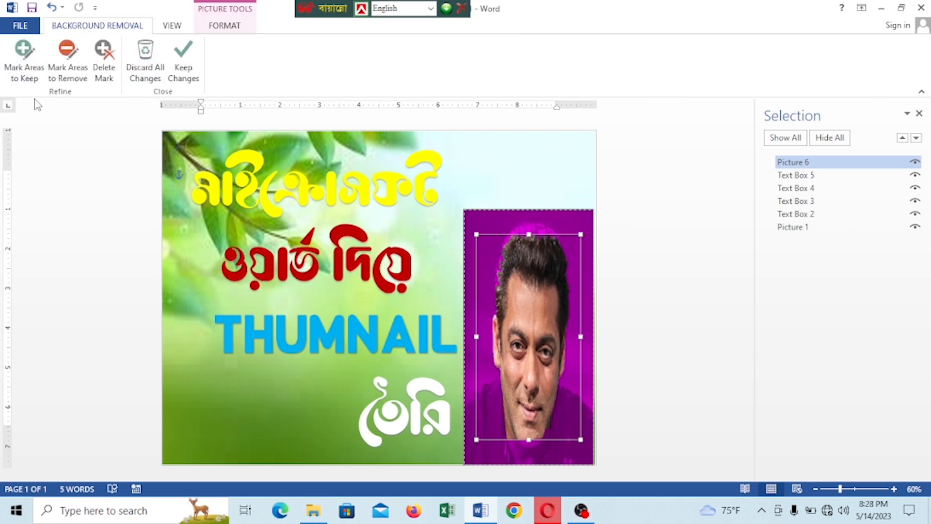
pyautogui.click(28, 57)
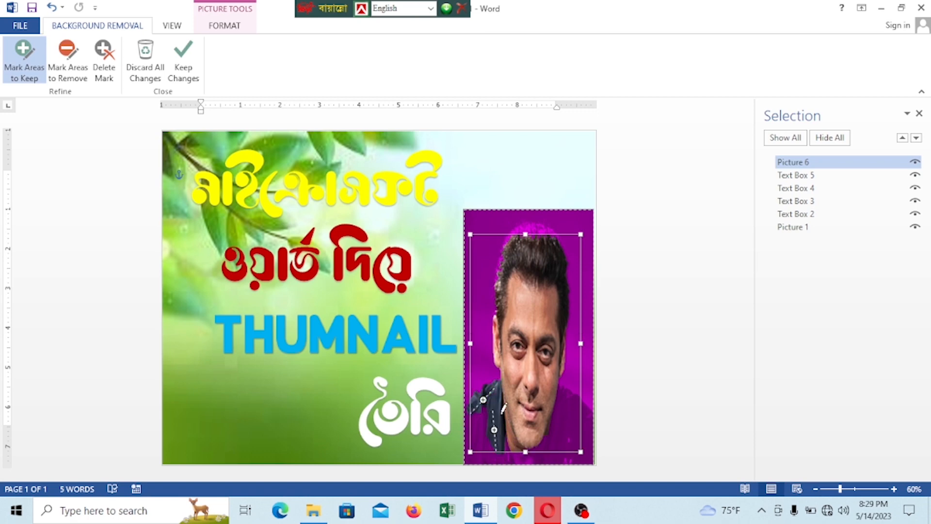
pyautogui.moveTo(495, 421); pyautogui.dragTo(469, 451)
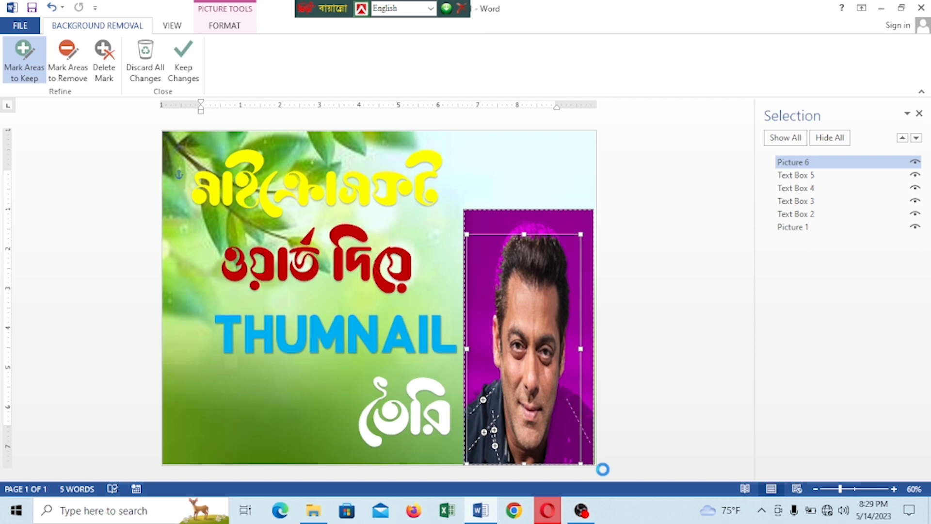
pyautogui.moveTo(537, 463); pyautogui.dragTo(612, 444)
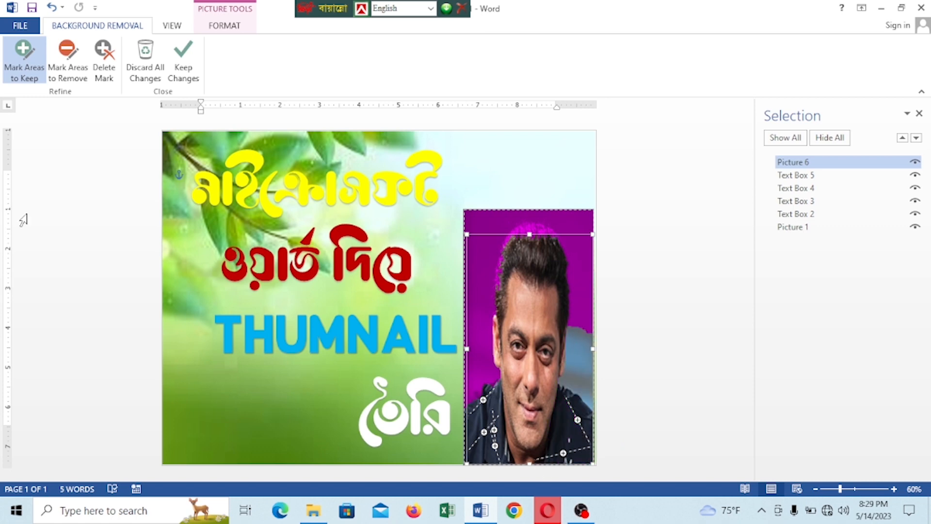
# - Mark the backdrop to the right of the face as an area to remove, keep the background-removal changes, and select the portrait again
pyautogui.click(68, 60)
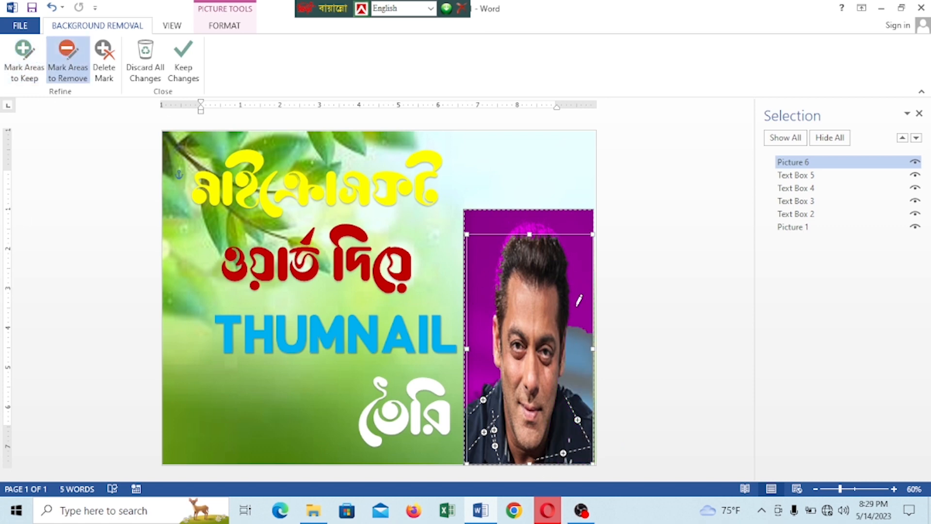
pyautogui.moveTo(582, 389); pyautogui.dragTo(583, 391)
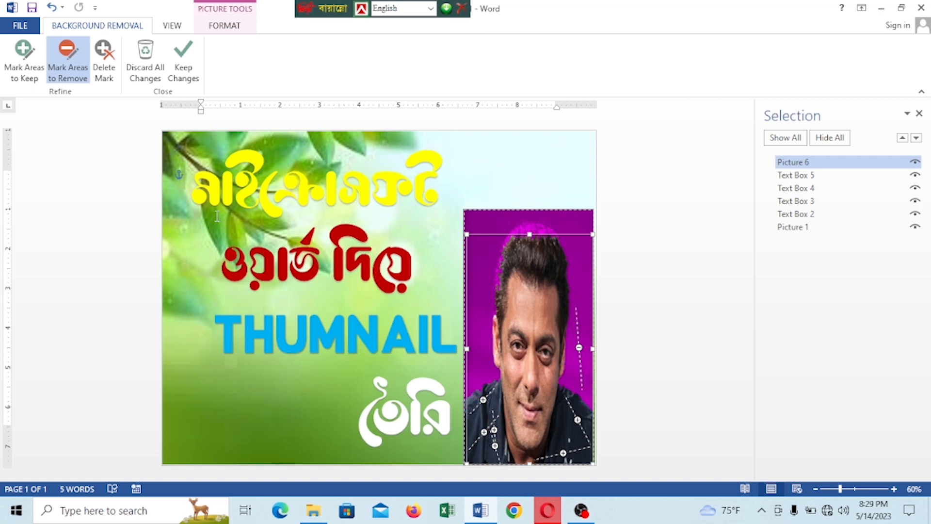
pyautogui.click(184, 63)
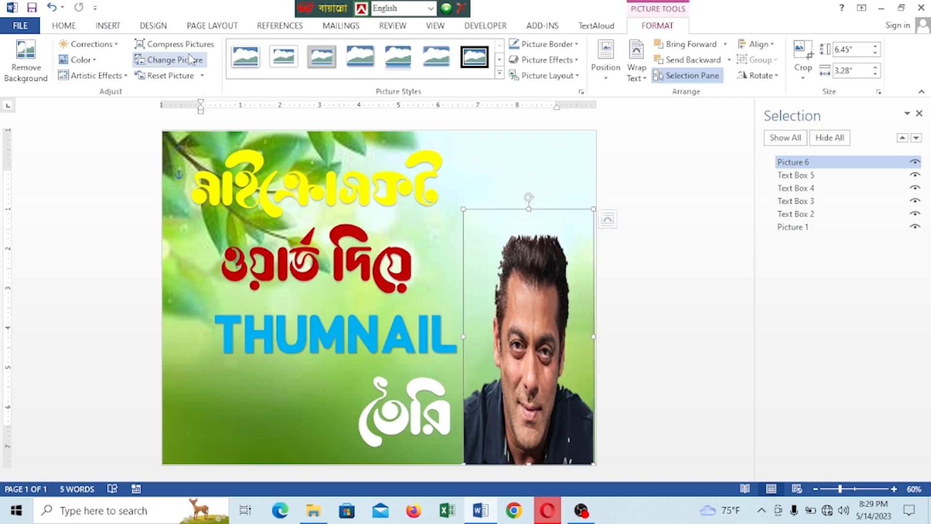
pyautogui.click(525, 305)
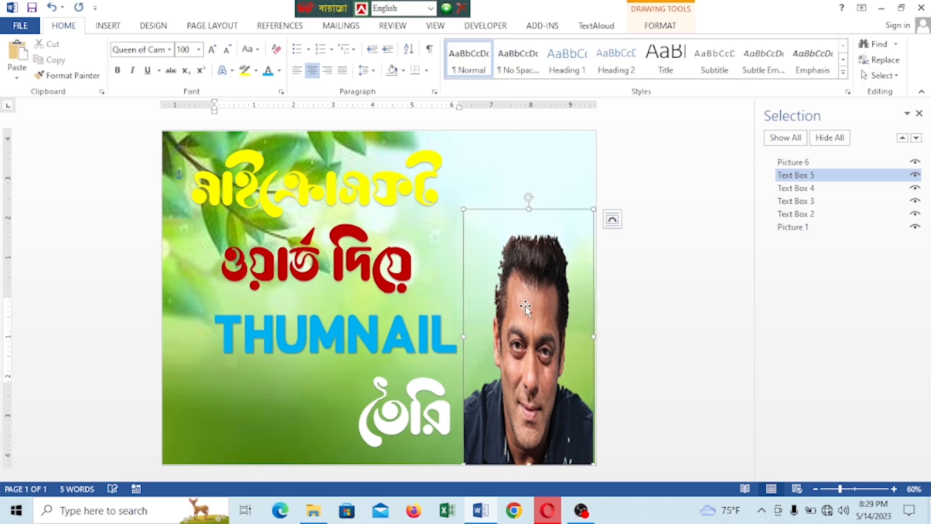
pyautogui.click(525, 305)
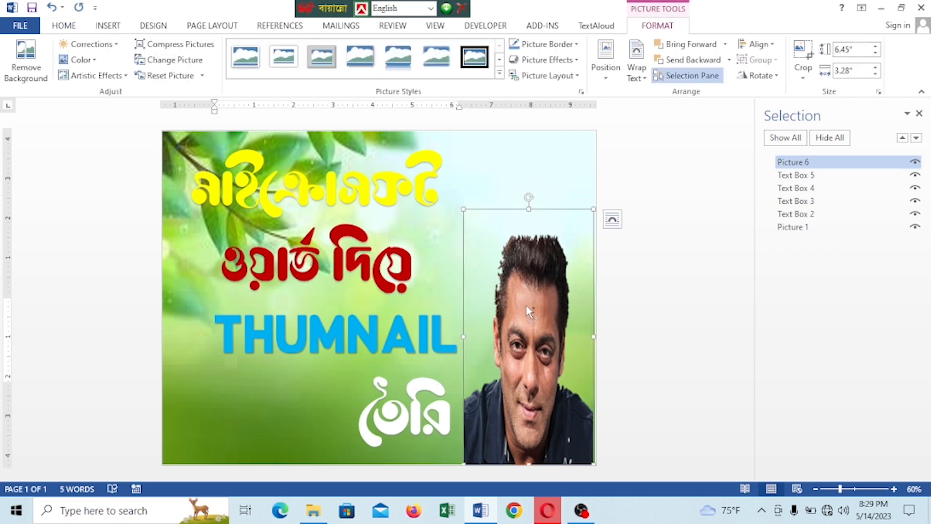
# - Undo the kept background removal on the portrait and mark the area beside the left edge of the hair for removal
pyautogui.hotkey('ctrl', 'z')
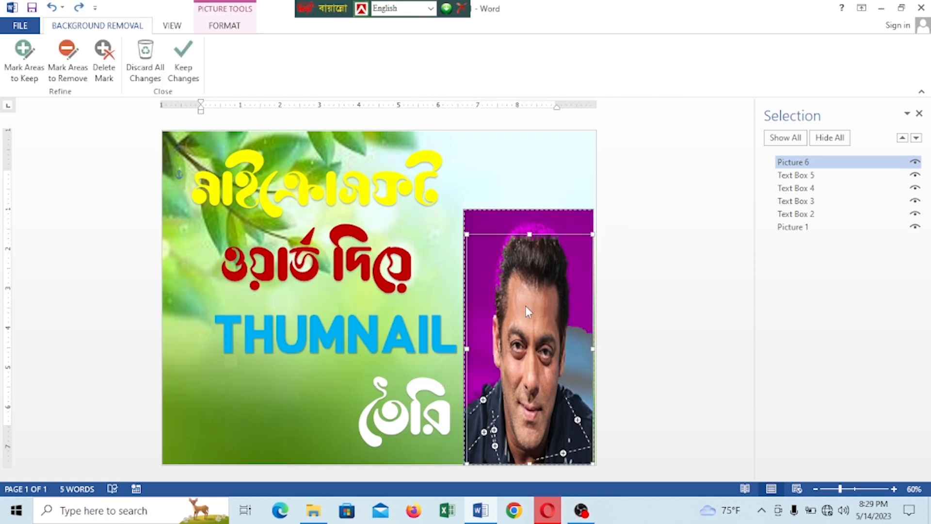
pyautogui.click(67, 61)
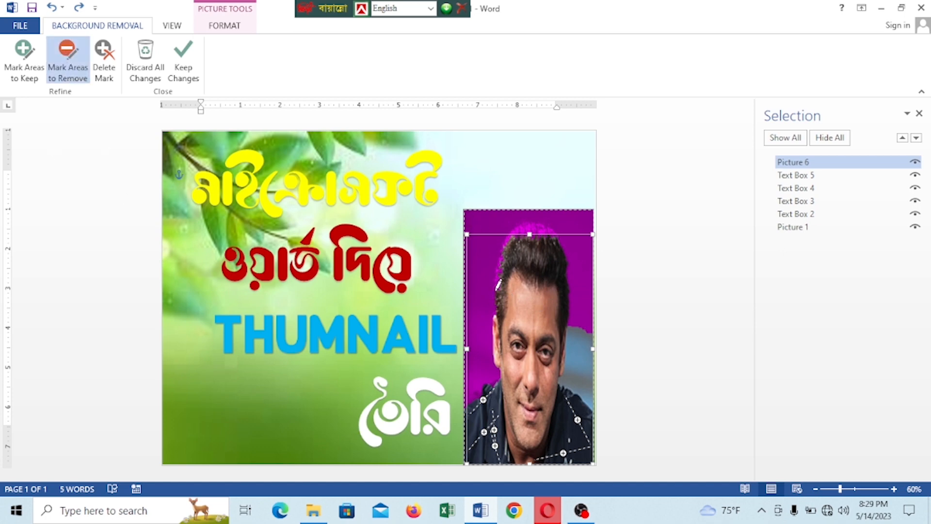
pyautogui.moveTo(500, 255); pyautogui.dragTo(495, 291)
# - Mark the top and left edge of the portrait's hair as areas to keep and keep the background-removal changes
pyautogui.click(24, 58)
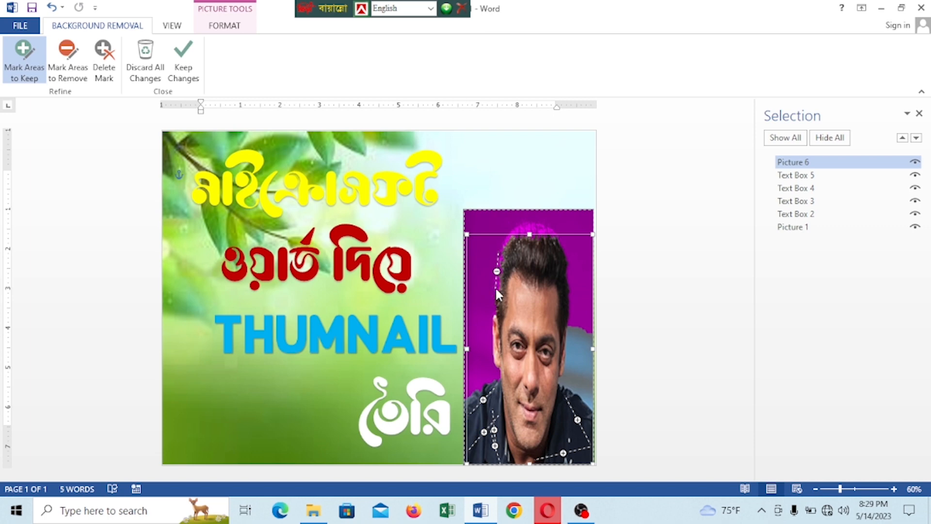
pyautogui.moveTo(502, 238); pyautogui.dragTo(498, 285)
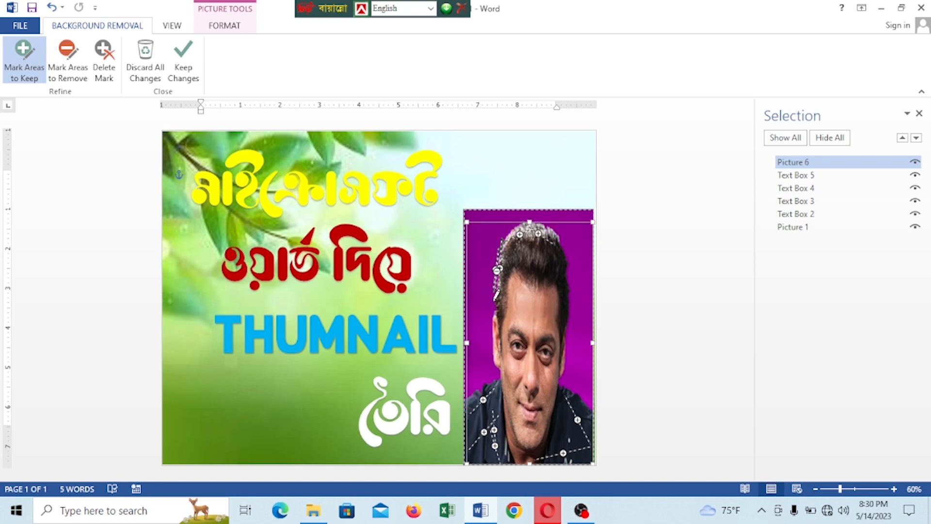
pyautogui.moveTo(491, 275); pyautogui.dragTo(500, 296)
pyautogui.click(181, 54)
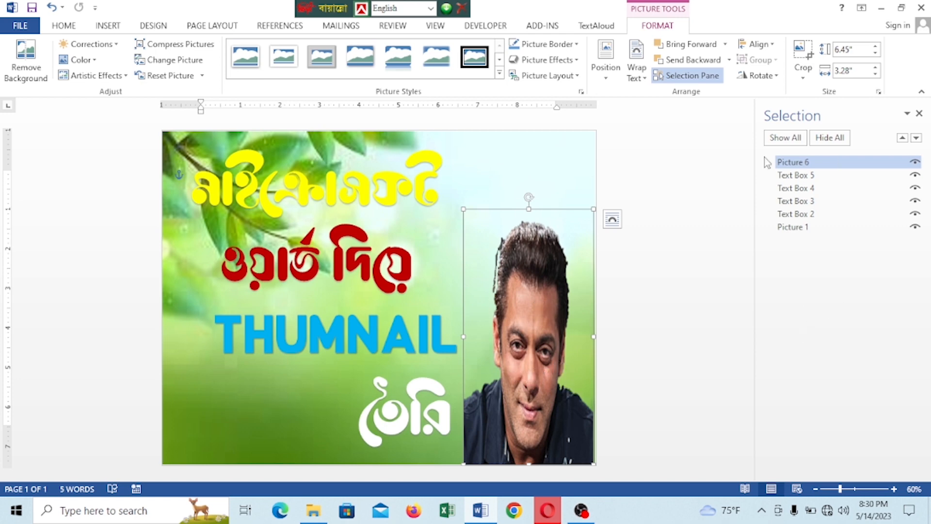
# - Select the portrait, all four text boxes and the background picture together and group them
pyautogui.keyDown('ctrl'); pyautogui.click(807, 190); pyautogui.keyUp('ctrl')
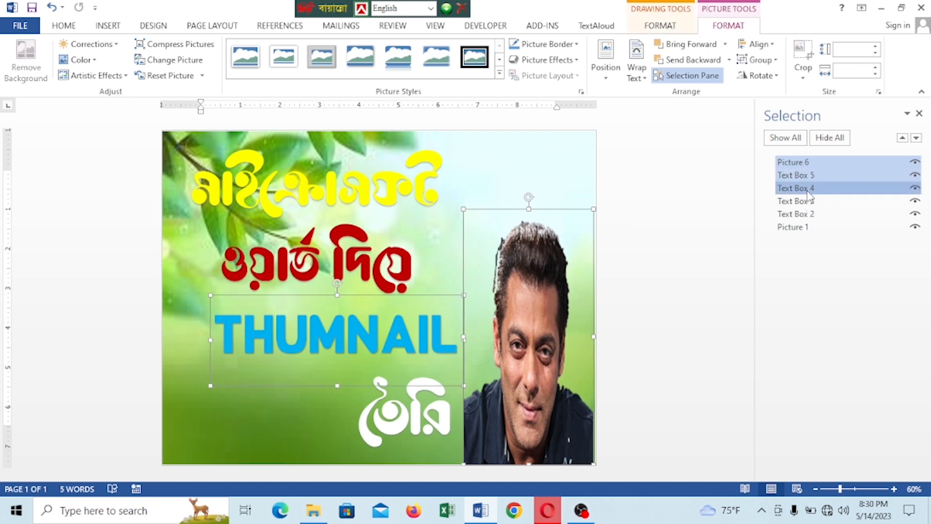
pyautogui.keyDown('ctrl'); pyautogui.click(807, 200); pyautogui.keyUp('ctrl')
pyautogui.keyDown('ctrl'); pyautogui.click(807, 214); pyautogui.keyUp('ctrl')
pyautogui.keyDown('ctrl'); pyautogui.click(807, 227); pyautogui.keyUp('ctrl')
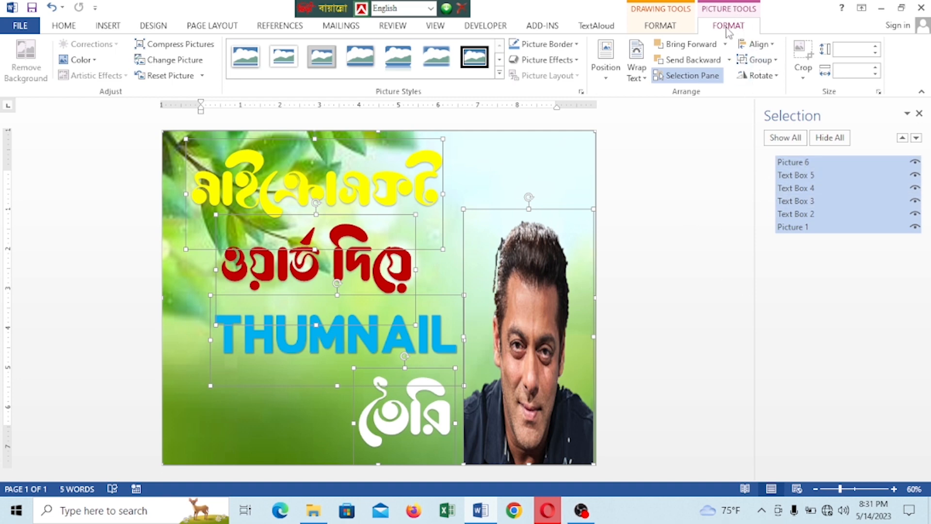
pyautogui.click(775, 59)
pyautogui.click(775, 77)
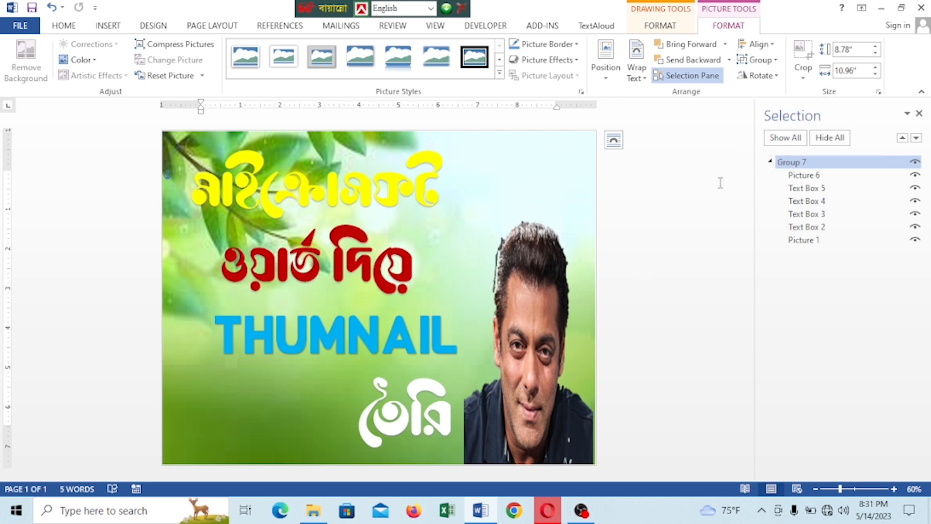
# - Try to cut the grouped design with its background picture selected, and undo the cut
pyautogui.click(769, 163)
pyautogui.click(568, 169)
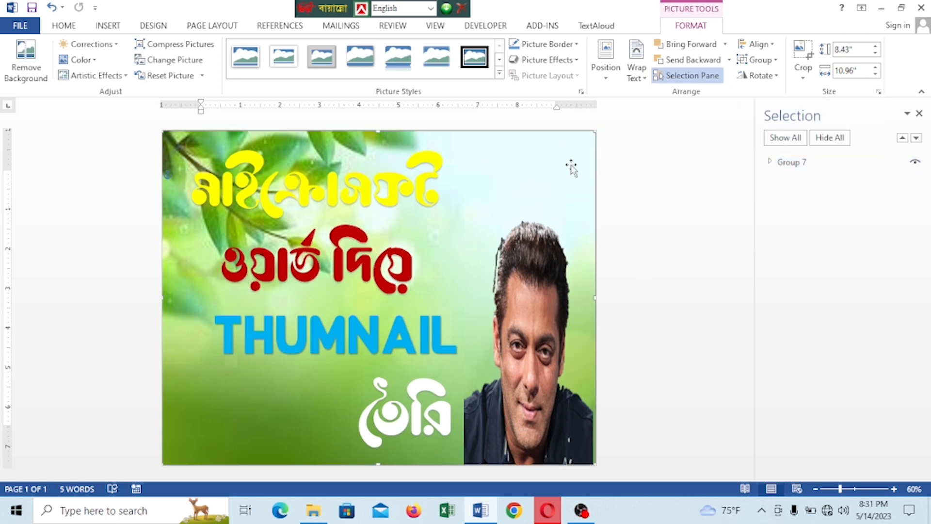
pyautogui.rightClick(495, 131)
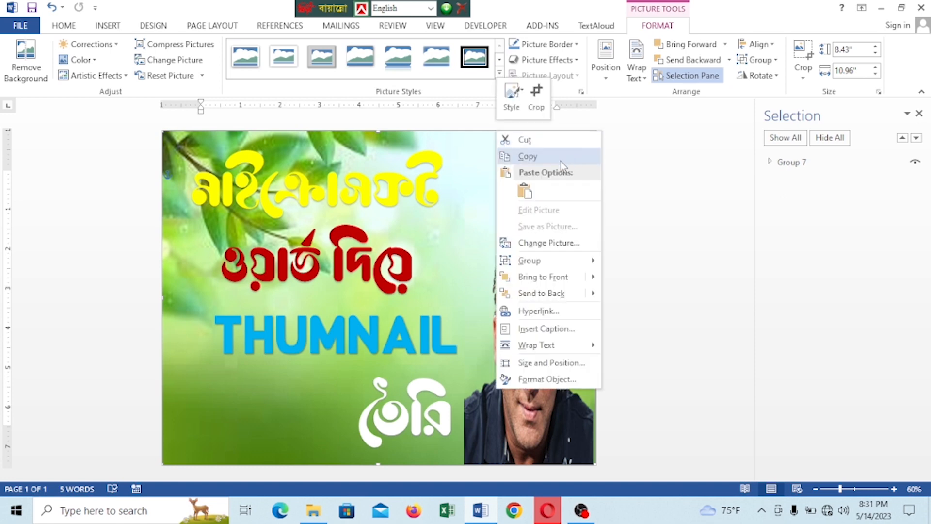
pyautogui.click(515, 140)
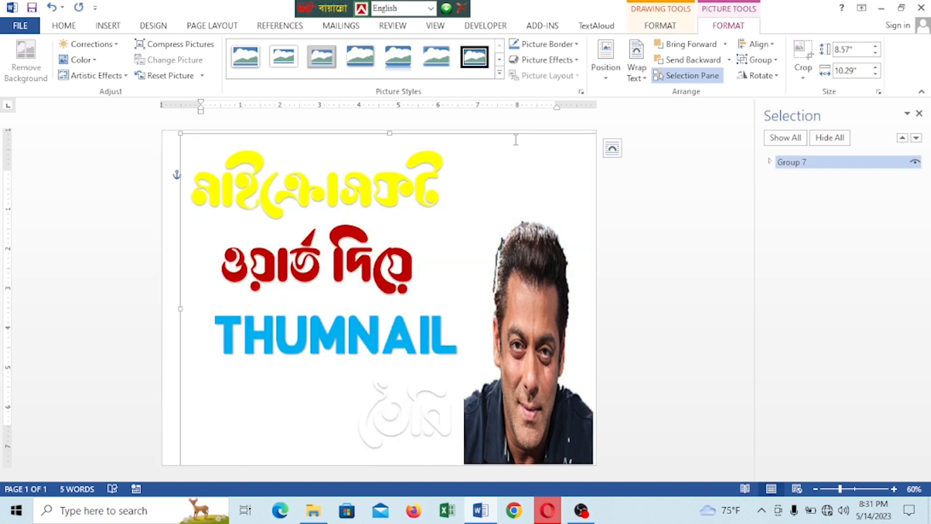
pyautogui.hotkey('ctrl', 'z')
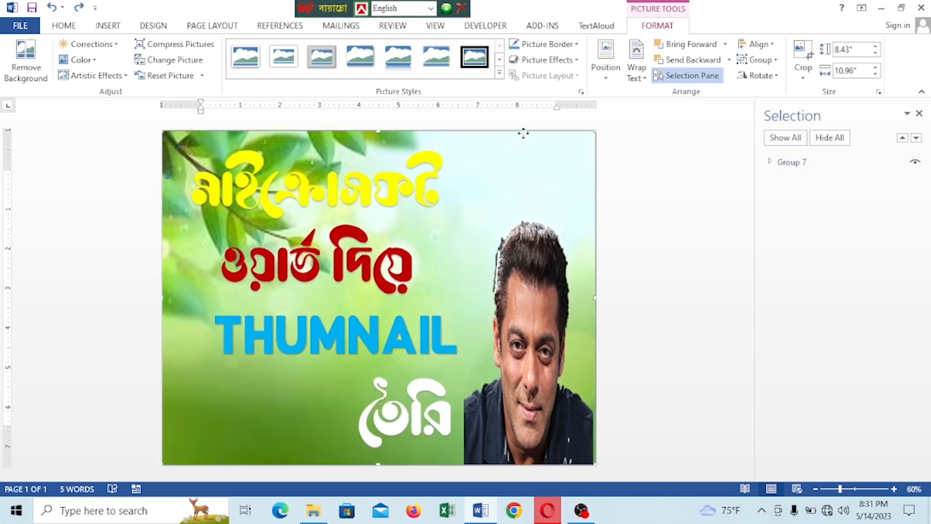
pyautogui.click(376, 174)
pyautogui.click(784, 164)
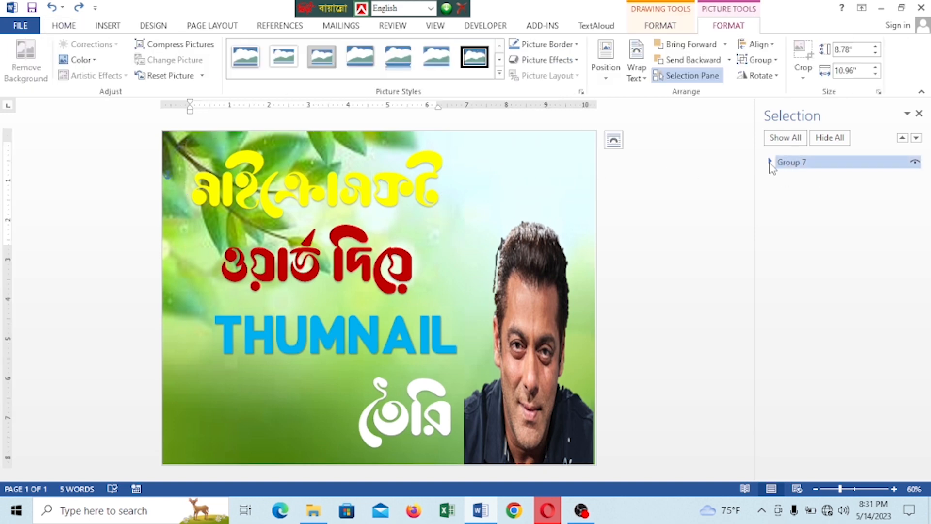
pyautogui.click(770, 162)
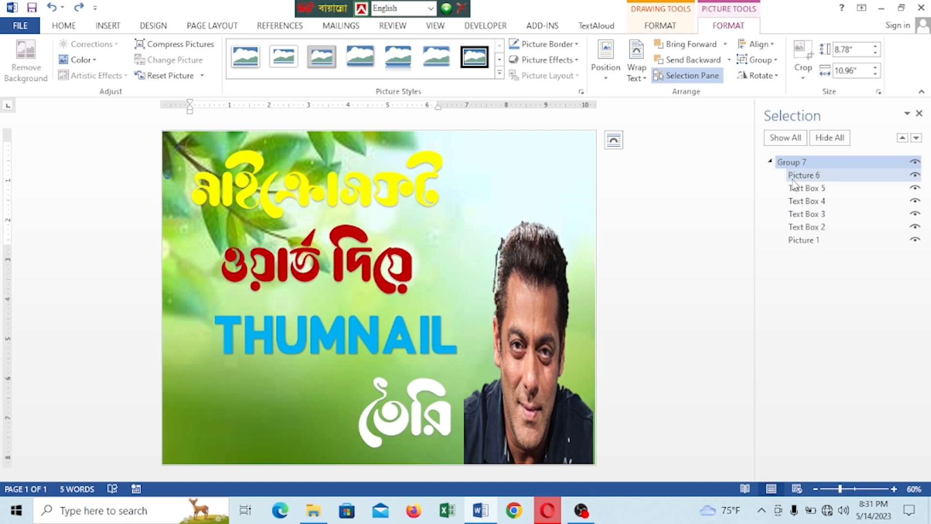
pyautogui.click(520, 157)
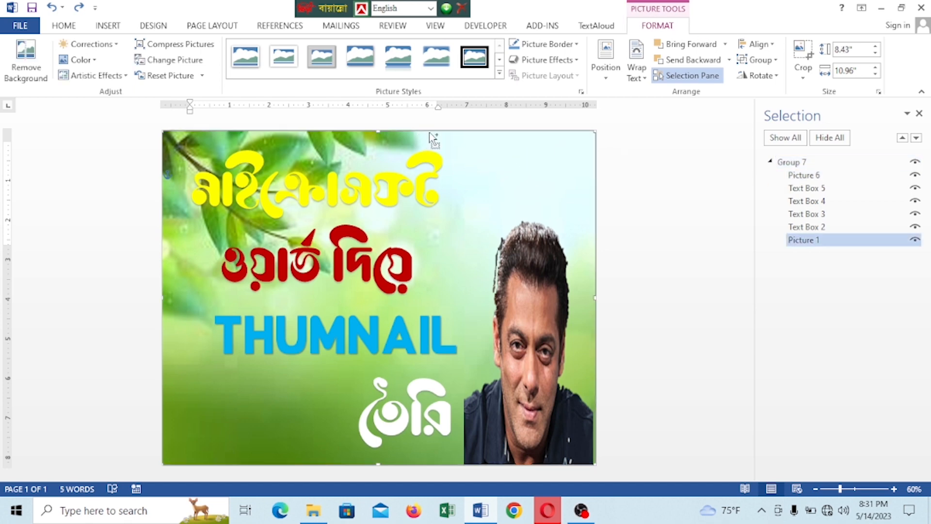
pyautogui.hotkey('ctrl', 'a')
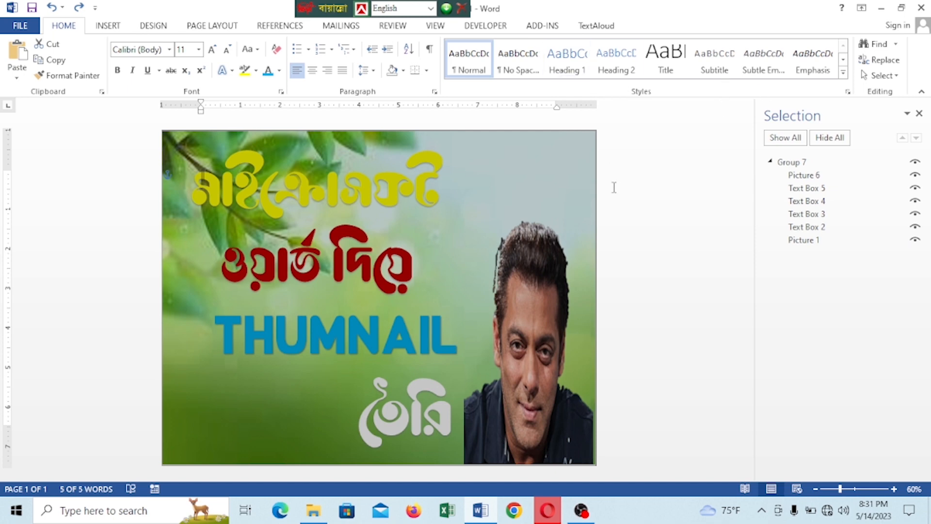
pyautogui.click(782, 165)
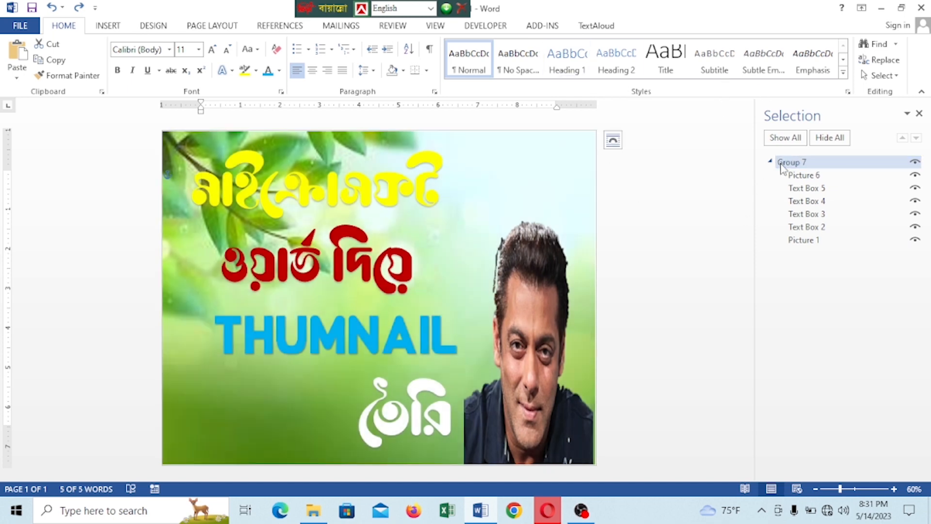
pyautogui.click(770, 161)
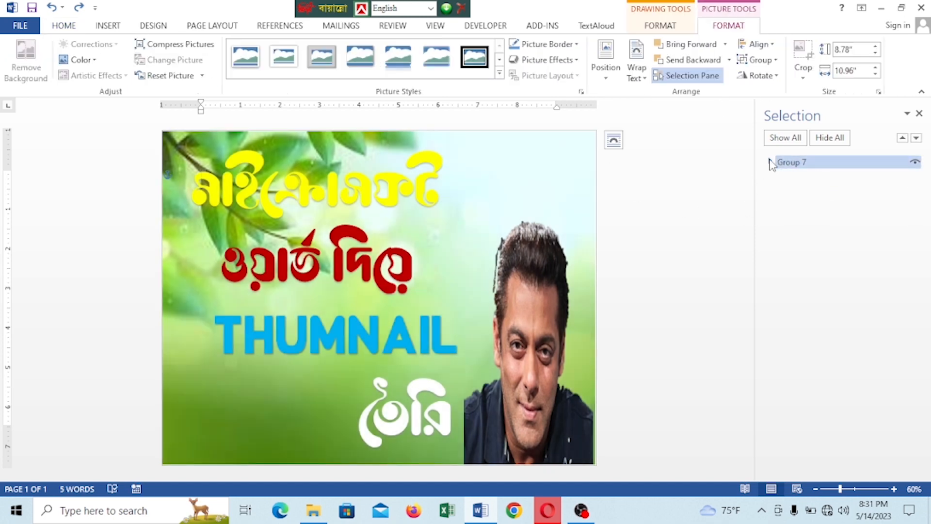
# - Ungroup the design and cut all of its pictures and text boxes from the page
pyautogui.click(488, 134)
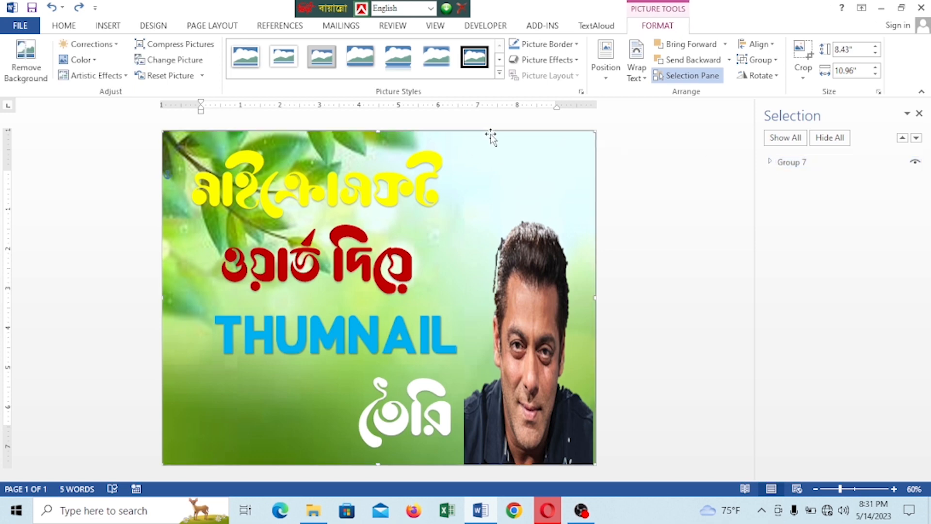
pyautogui.hotkey('ctrl', 'shift', 'g')
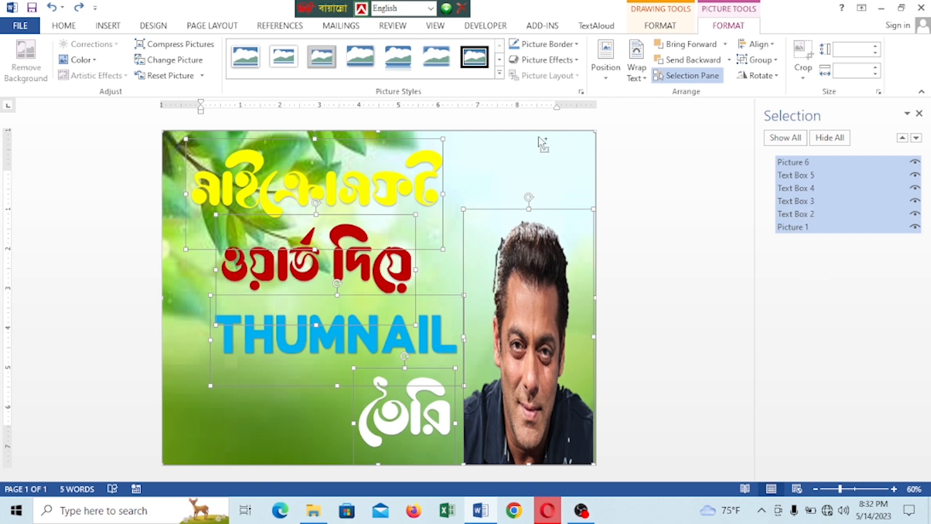
pyautogui.keyDown('ctrl'); pyautogui.click(568, 150); pyautogui.keyUp('ctrl')
pyautogui.keyDown('ctrl'); pyautogui.click(568, 150); pyautogui.keyUp('ctrl')
pyautogui.rightClick(558, 177)
pyautogui.click(577, 184)
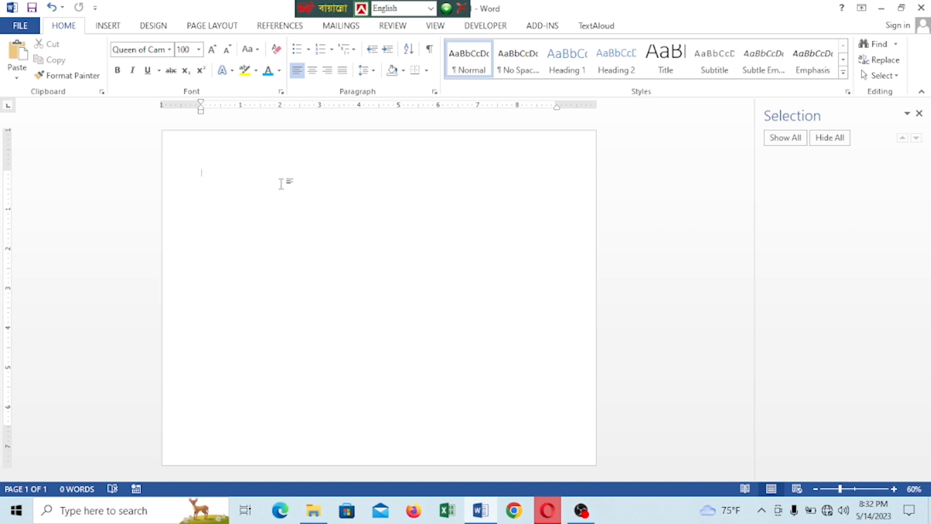
# - Paste the cut design back as a single picture and wrap it In Front of Text
pyautogui.rightClick(255, 181)
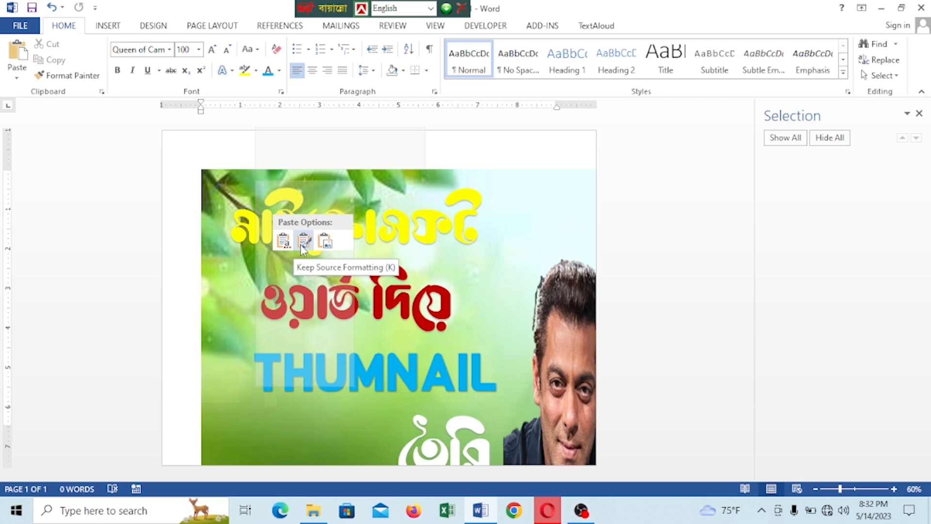
pyautogui.click(326, 241)
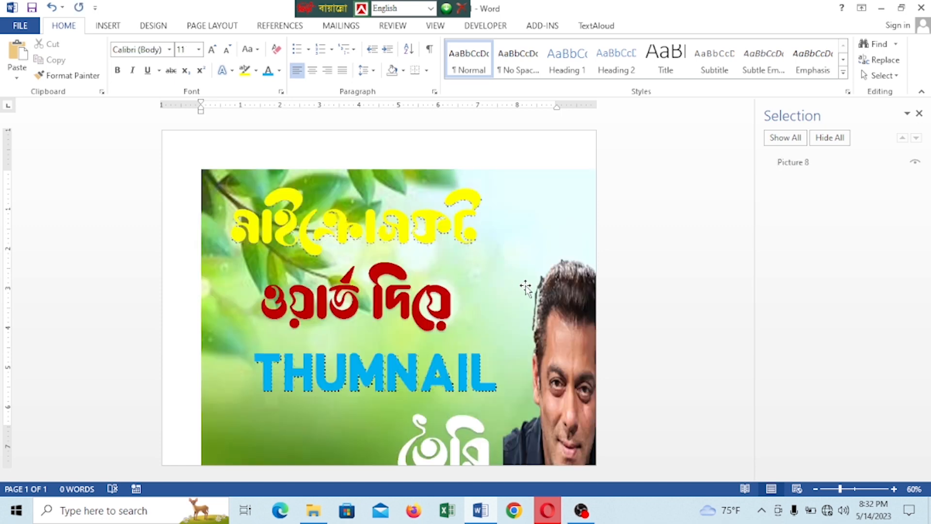
pyautogui.click(498, 255)
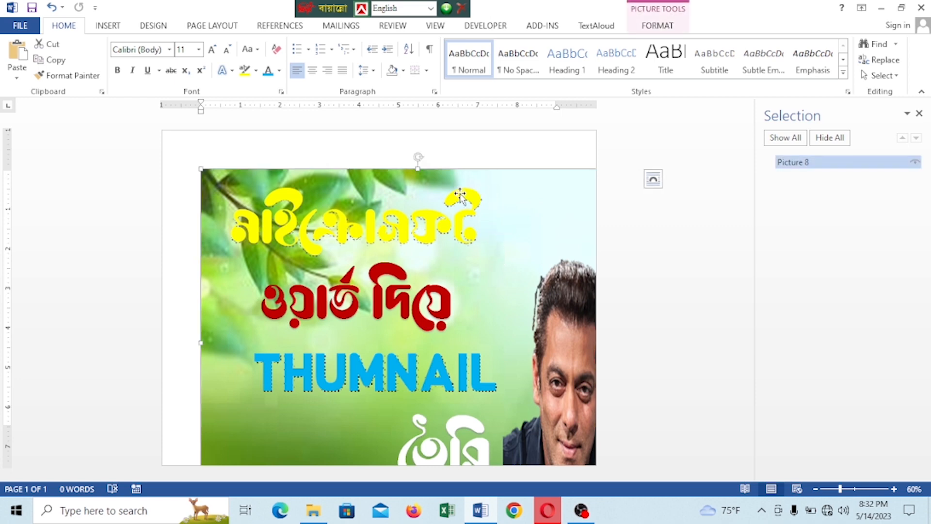
pyautogui.click(660, 25)
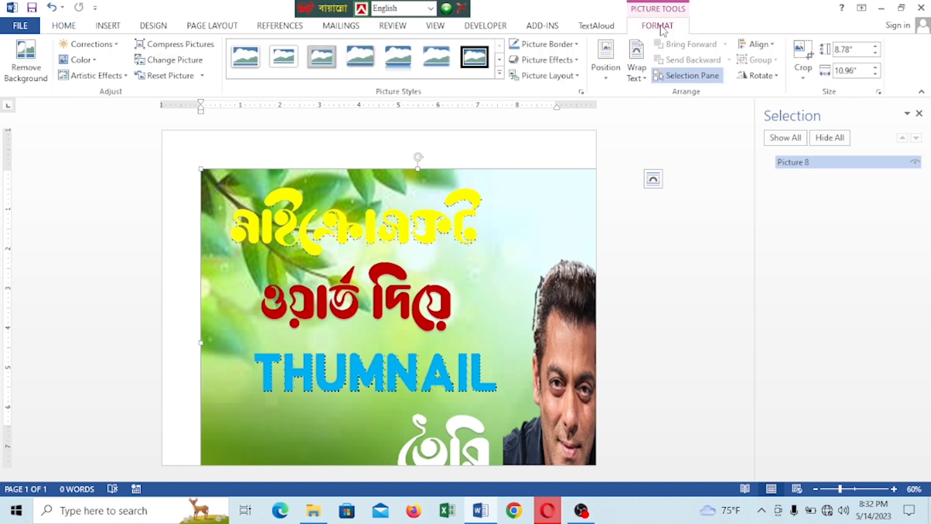
pyautogui.click(635, 77)
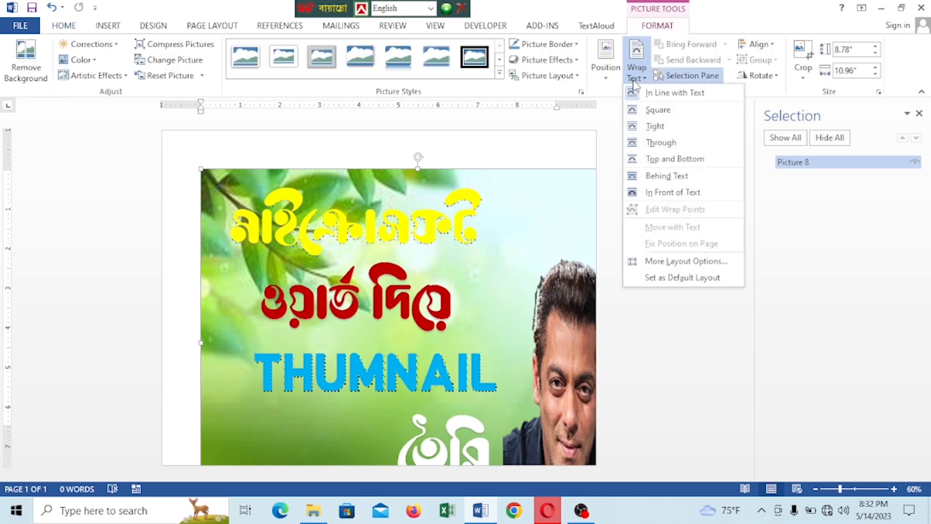
pyautogui.click(671, 192)
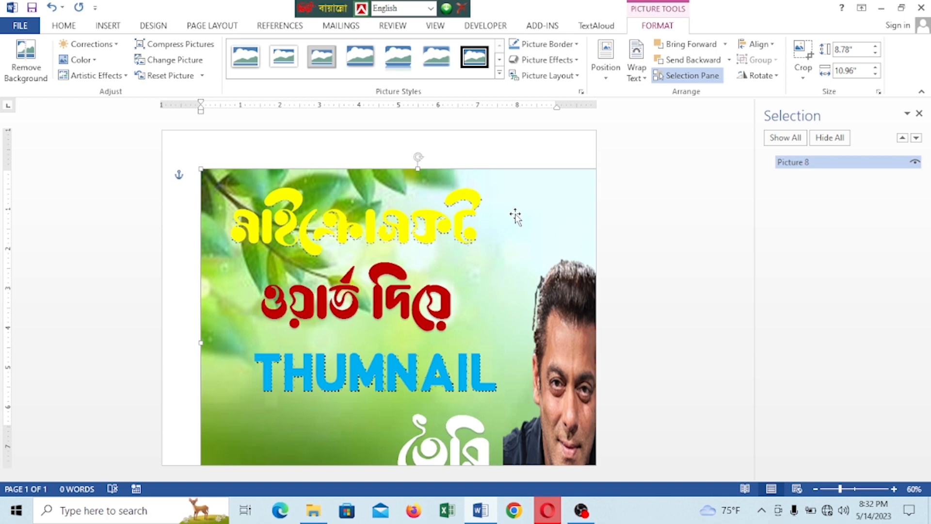
# - Scale the pasted picture down to about 7.27" high by 9.07" wide and move it fully onto the page
pyautogui.moveTo(515, 212)
pyautogui.mouseDown()
pyautogui.moveTo(387, 208)
pyautogui.moveTo(505, 210)
pyautogui.mouseUp()
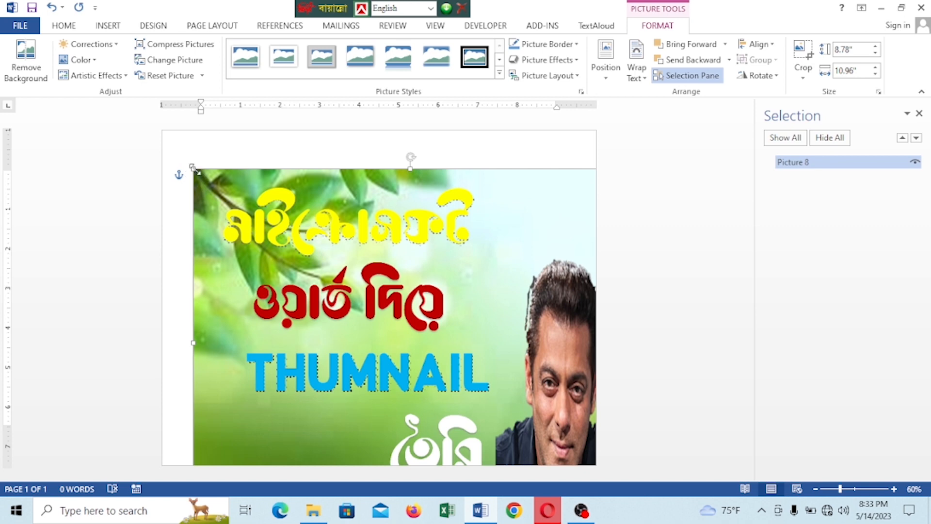
pyautogui.moveTo(197, 174); pyautogui.dragTo(325, 230)
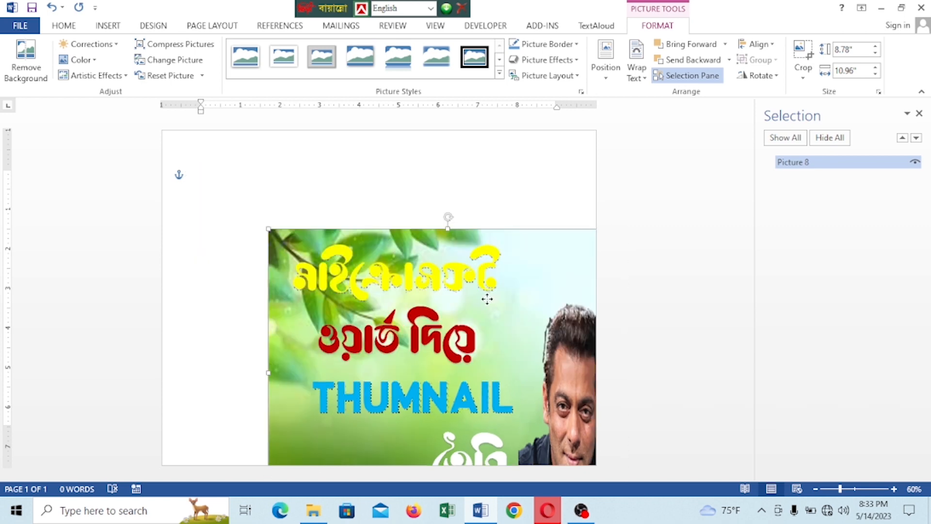
pyautogui.moveTo(487, 298); pyautogui.dragTo(430, 248)
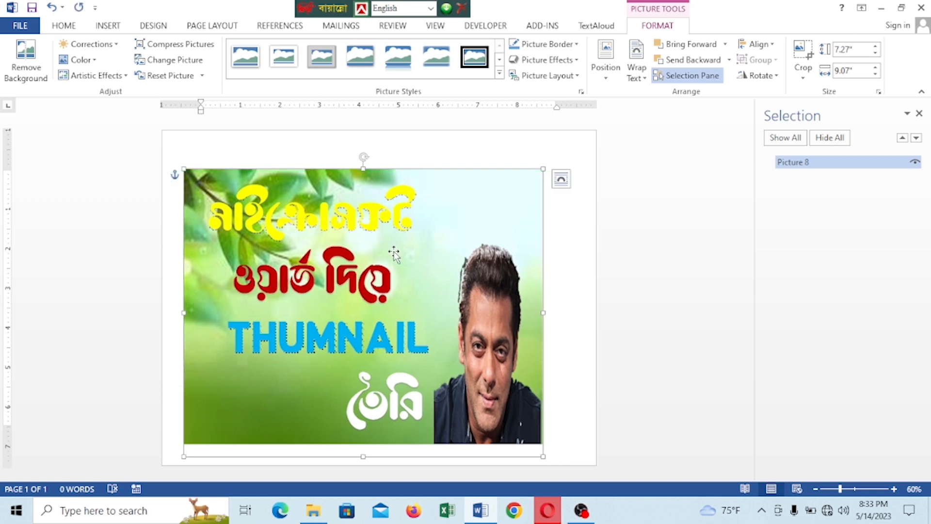
# - Save the pasted design as a PNG picture named dsds on the Desktop
pyautogui.rightClick(414, 266)
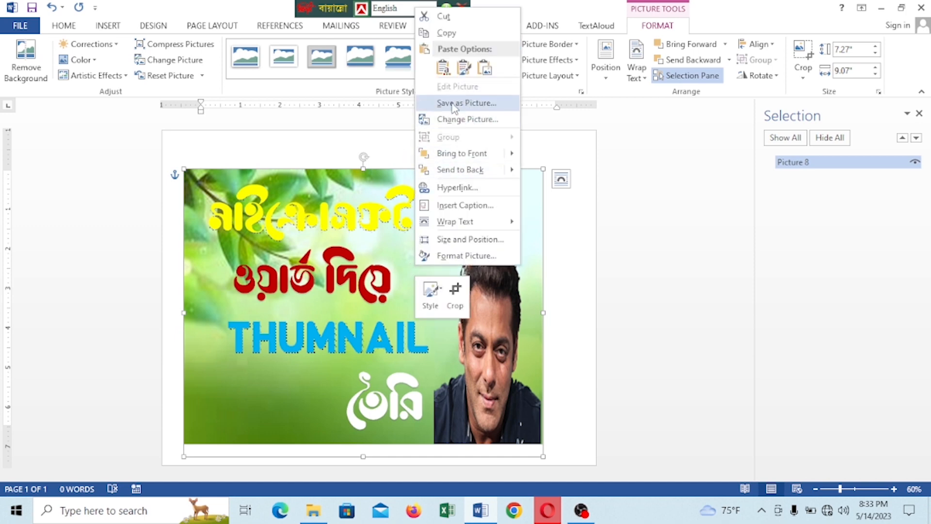
pyautogui.click(461, 104)
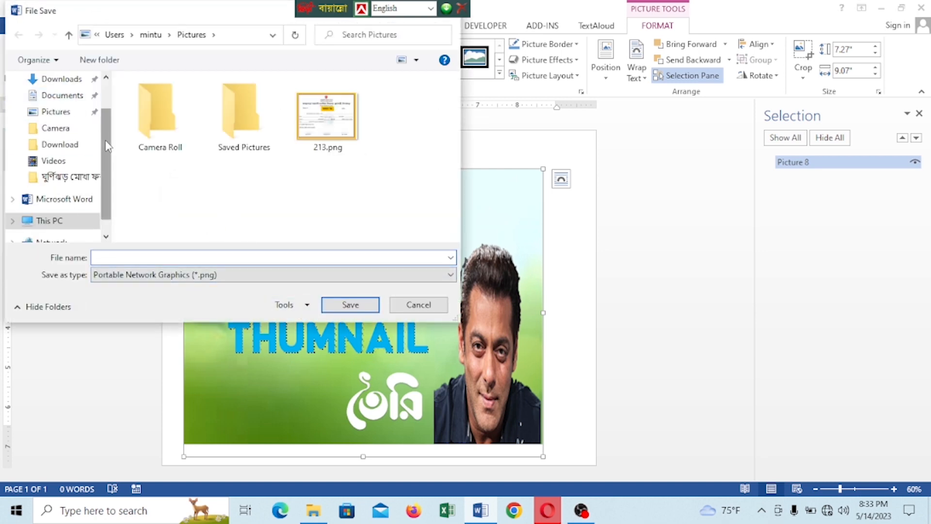
pyautogui.scroll(1, 97, 131)
pyautogui.click(69, 107)
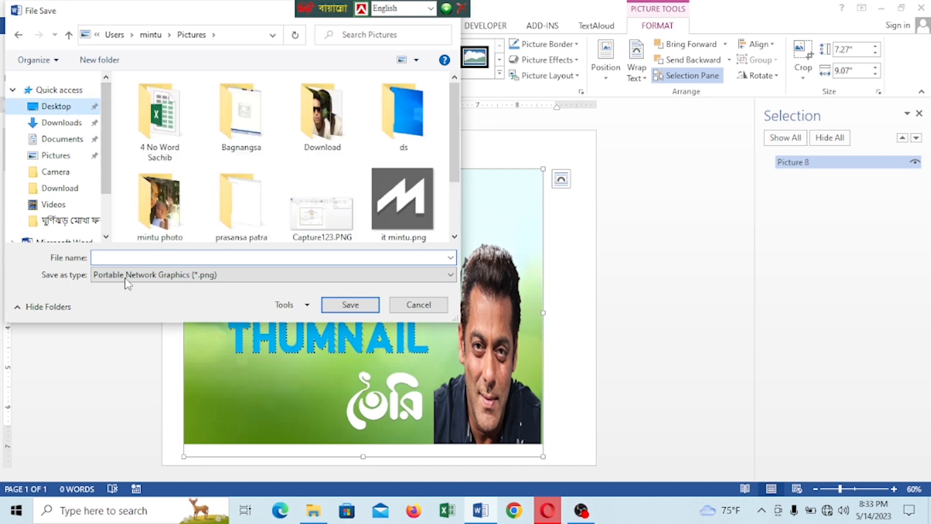
pyautogui.click(148, 275)
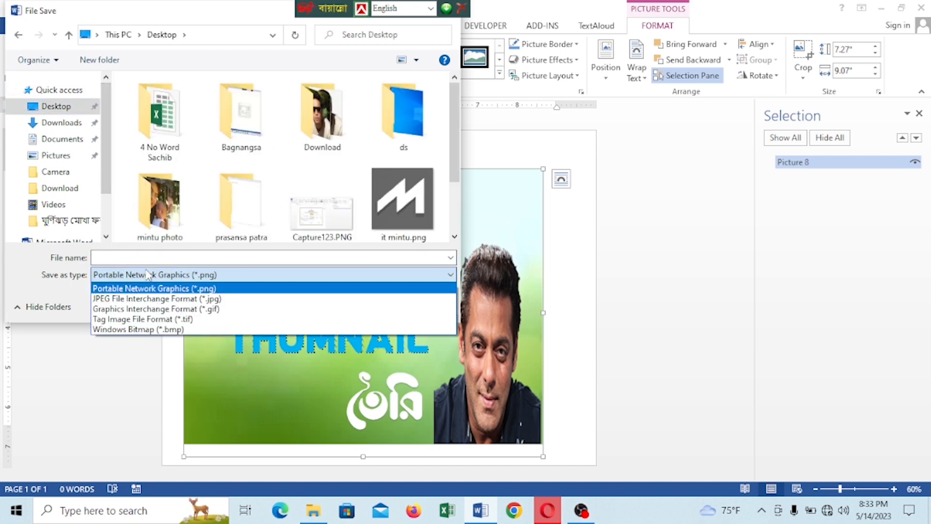
pyautogui.click(148, 274)
pyautogui.click(119, 257)
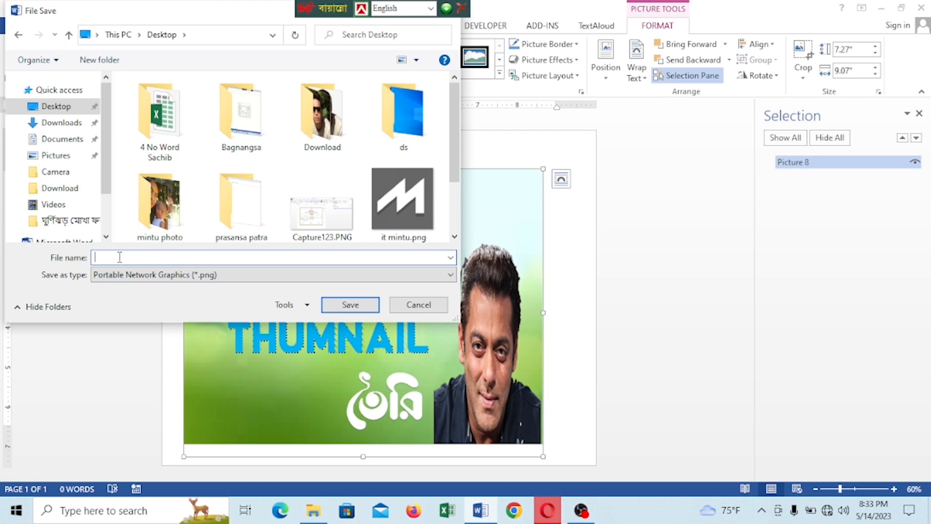
pyautogui.write('dsds')
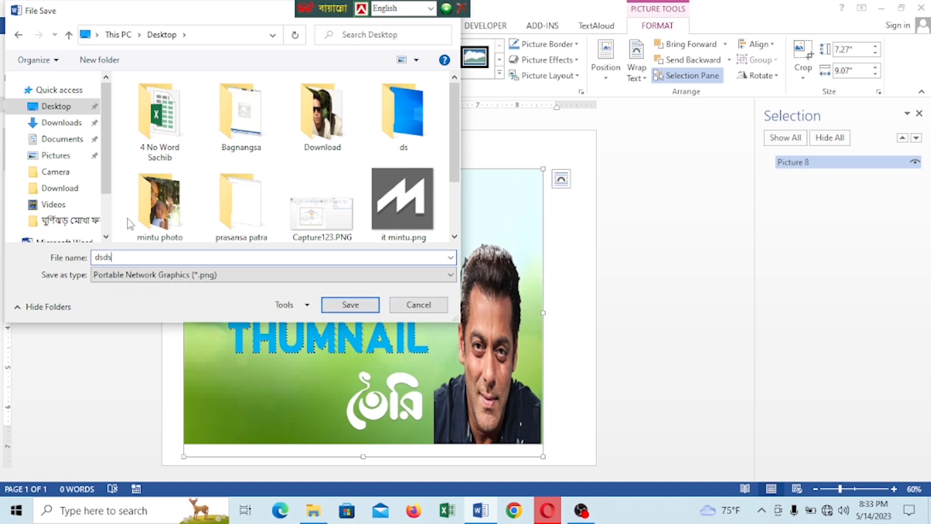
pyautogui.click(350, 307)
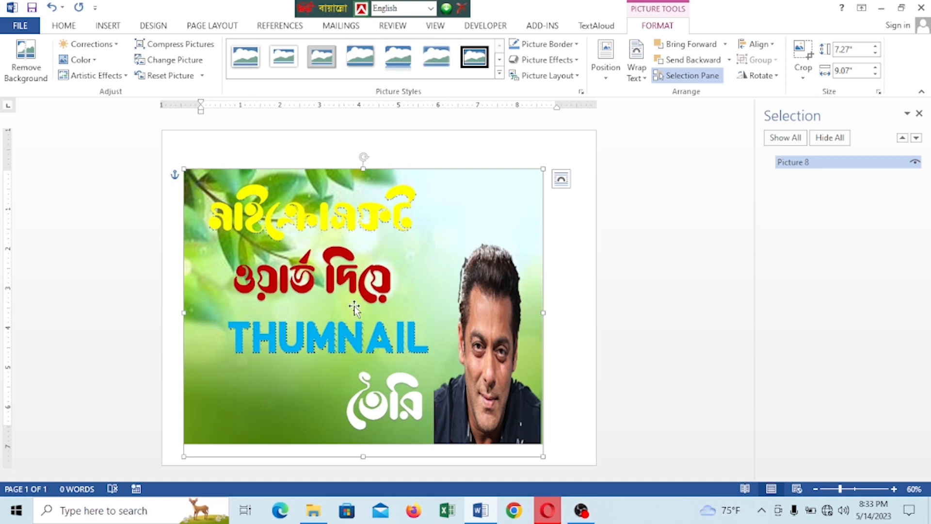